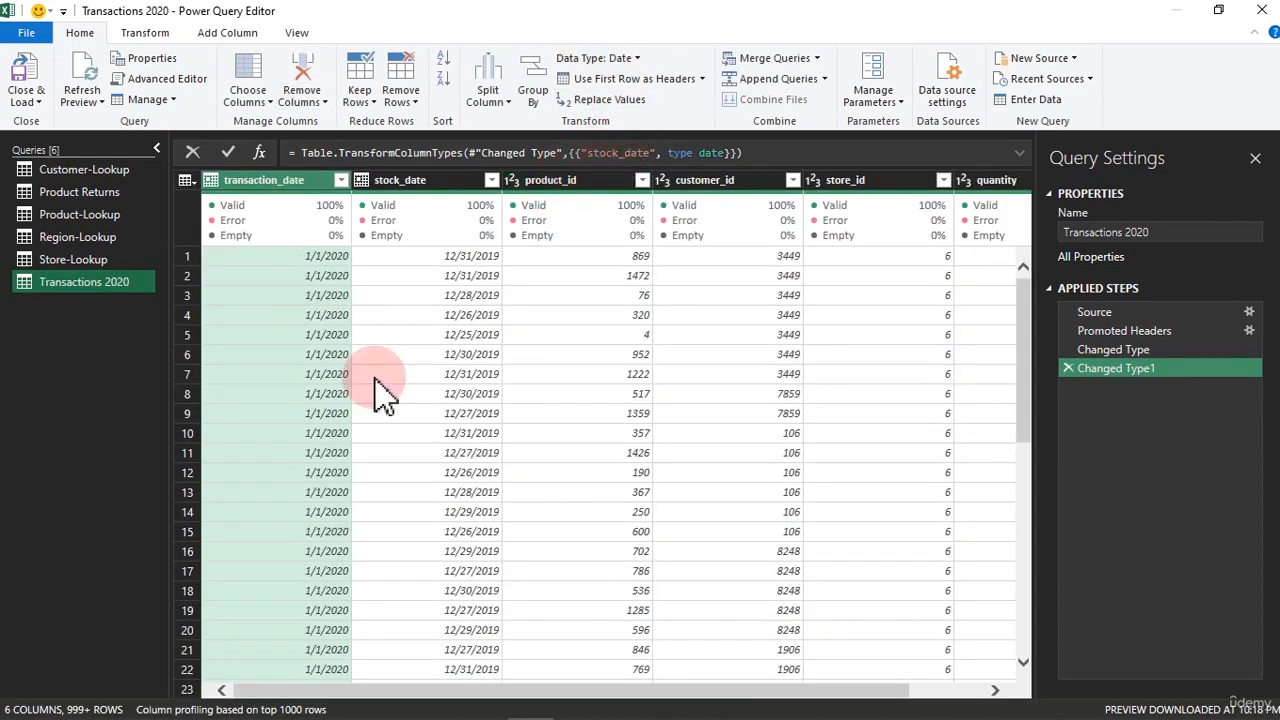
# Open the Store-Lookup query and turn off the column quality display.
pyautogui.click(142, 262)
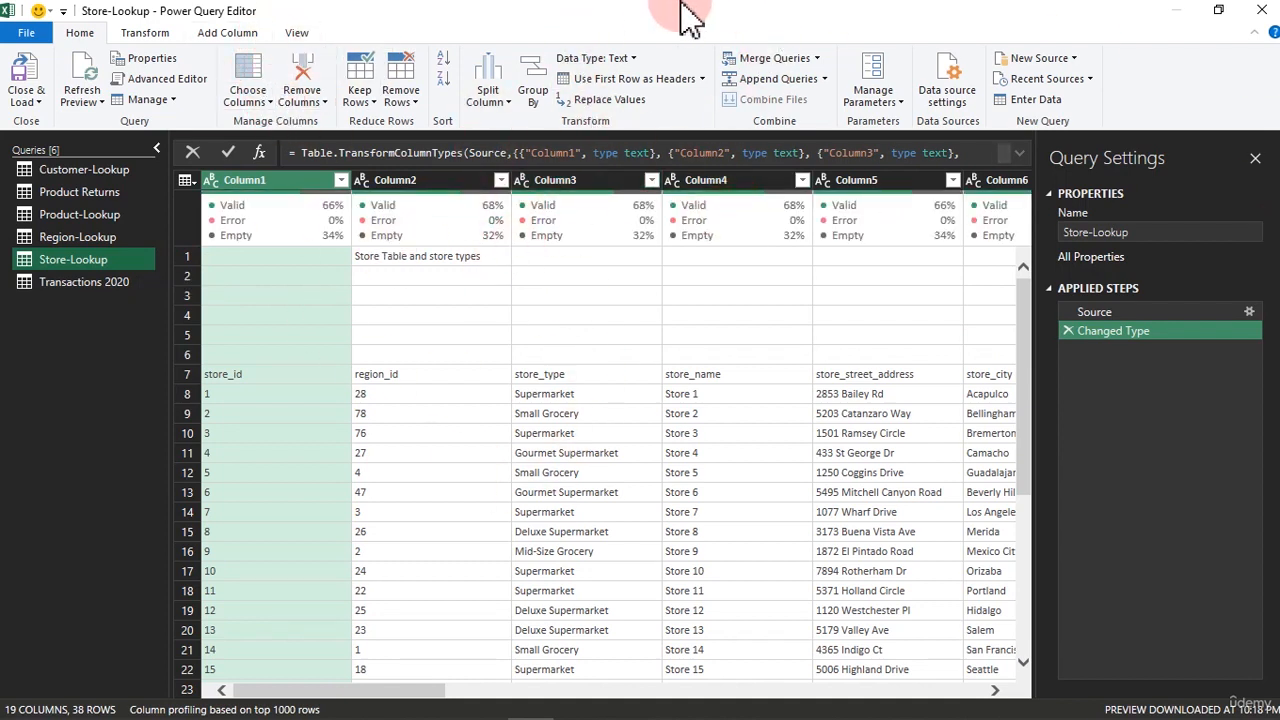
pyautogui.click(299, 34)
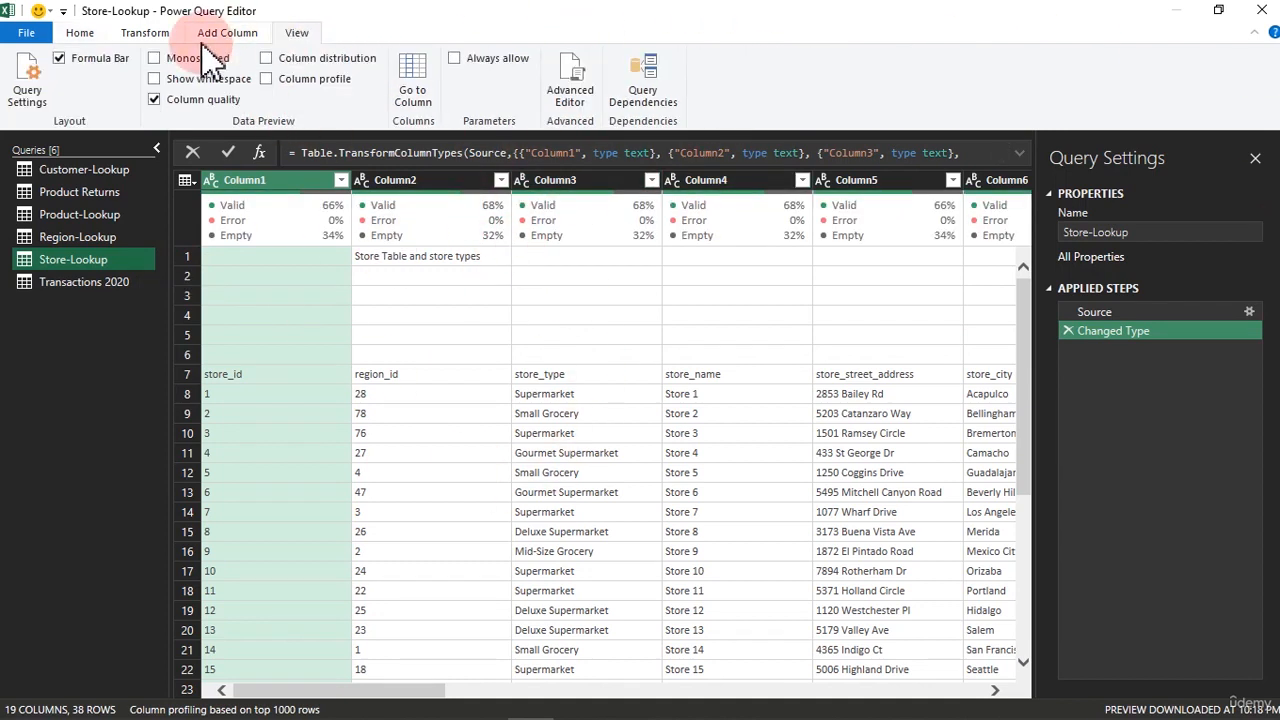
pyautogui.click(156, 100)
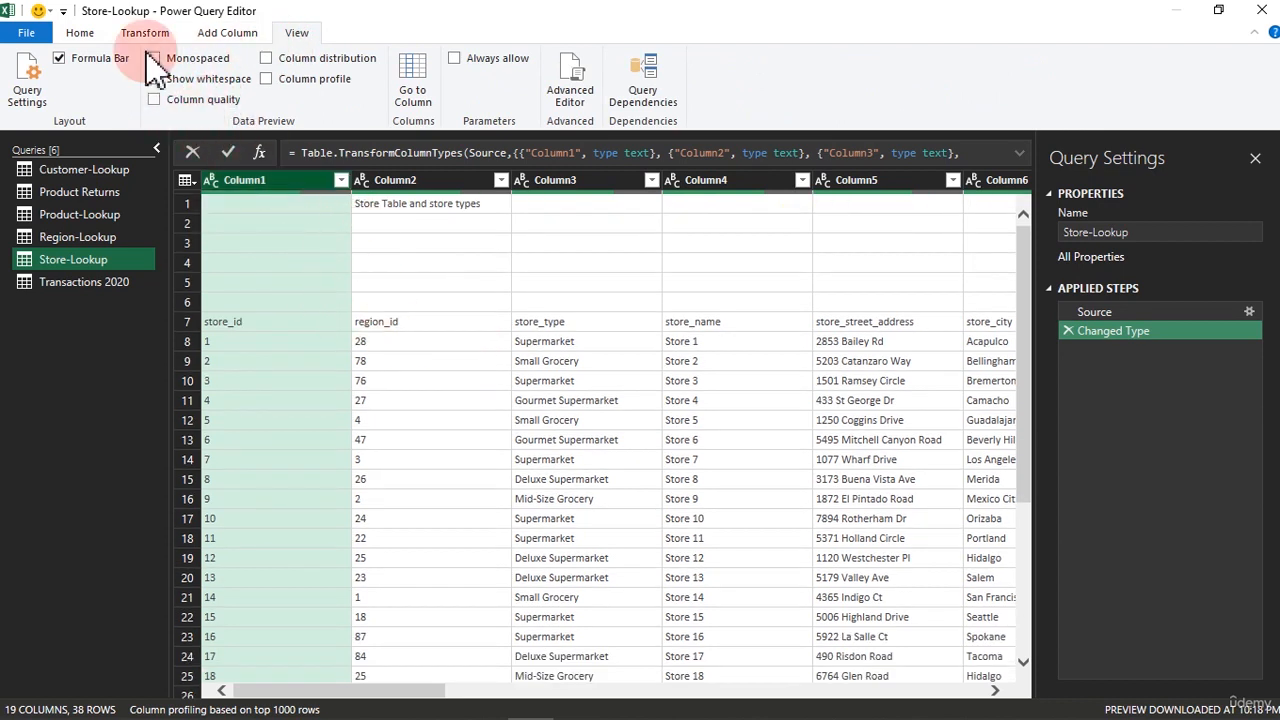
pyautogui.click(80, 33)
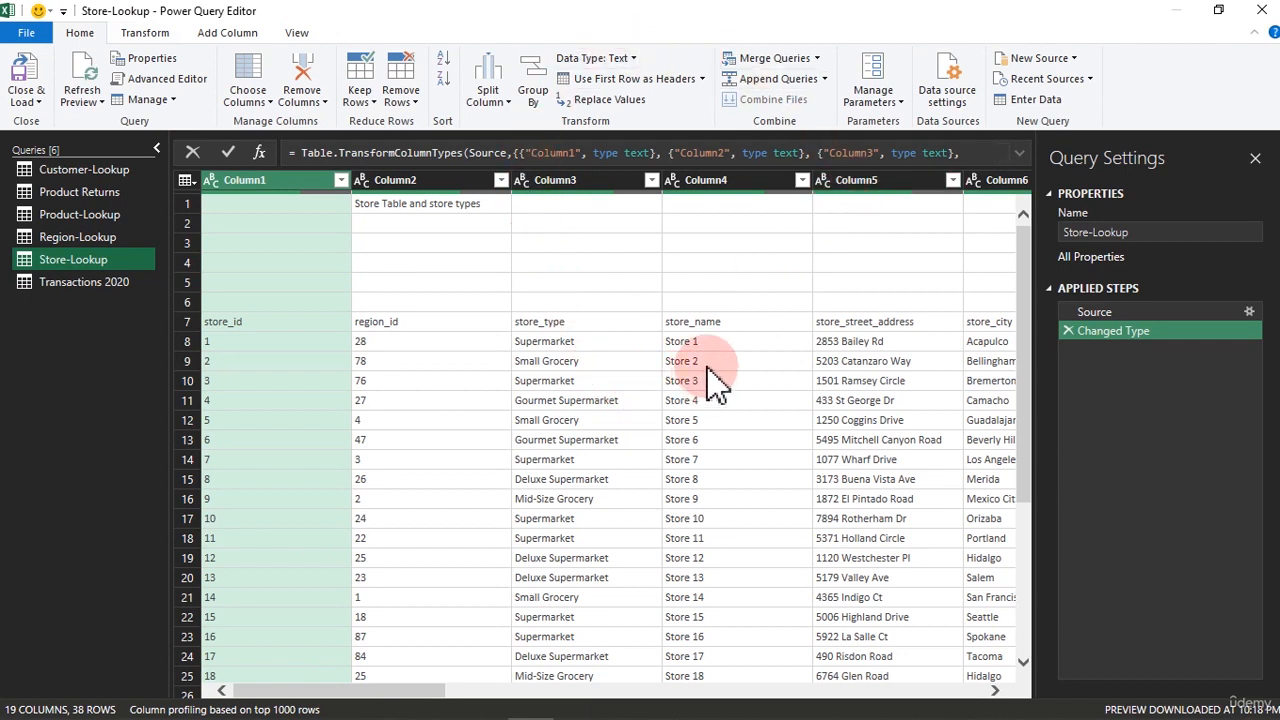
# Show the column quality display for Store-Lookup again and hide it once more.
pyautogui.click(298, 33)
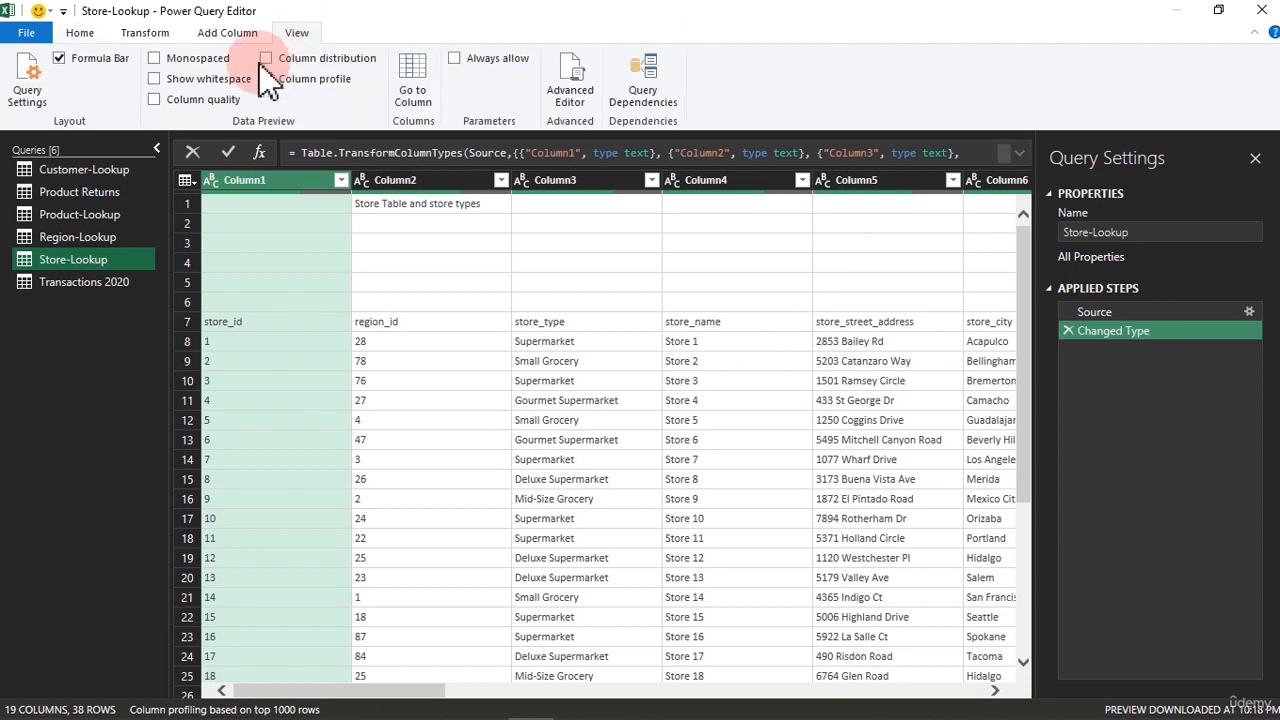
pyautogui.click(155, 99)
pyautogui.click(351, 358)
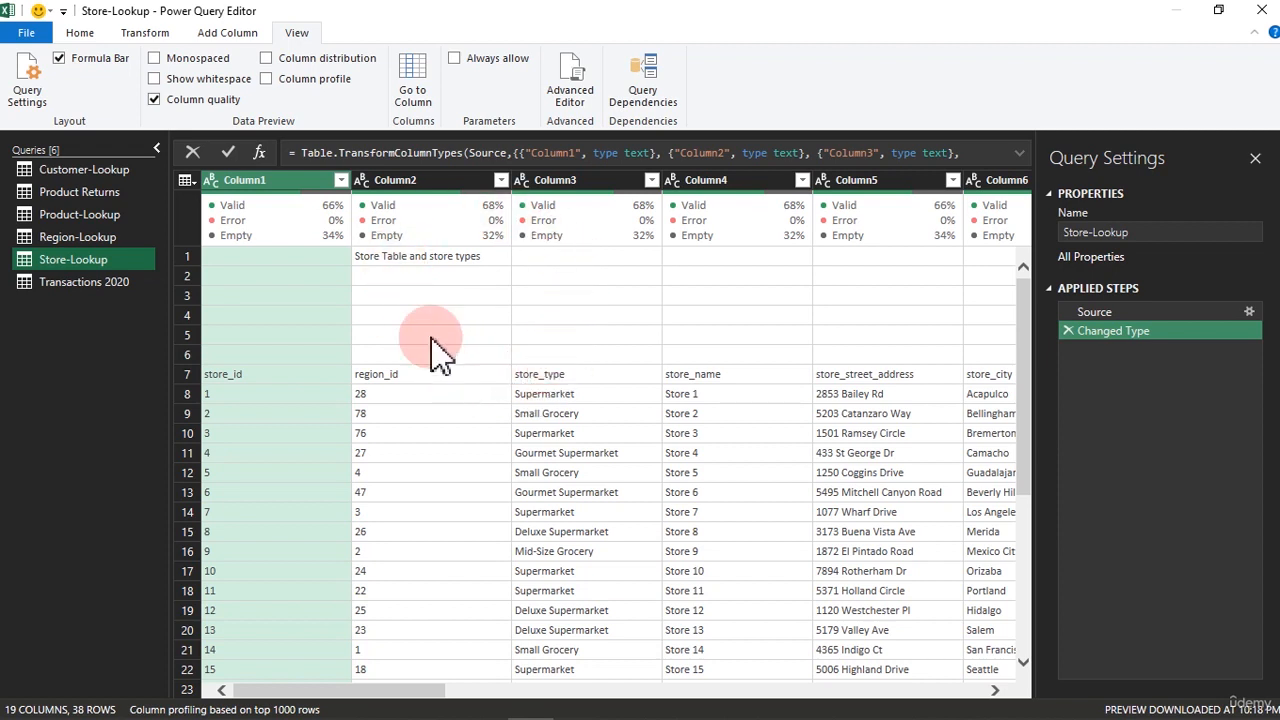
pyautogui.click(160, 101)
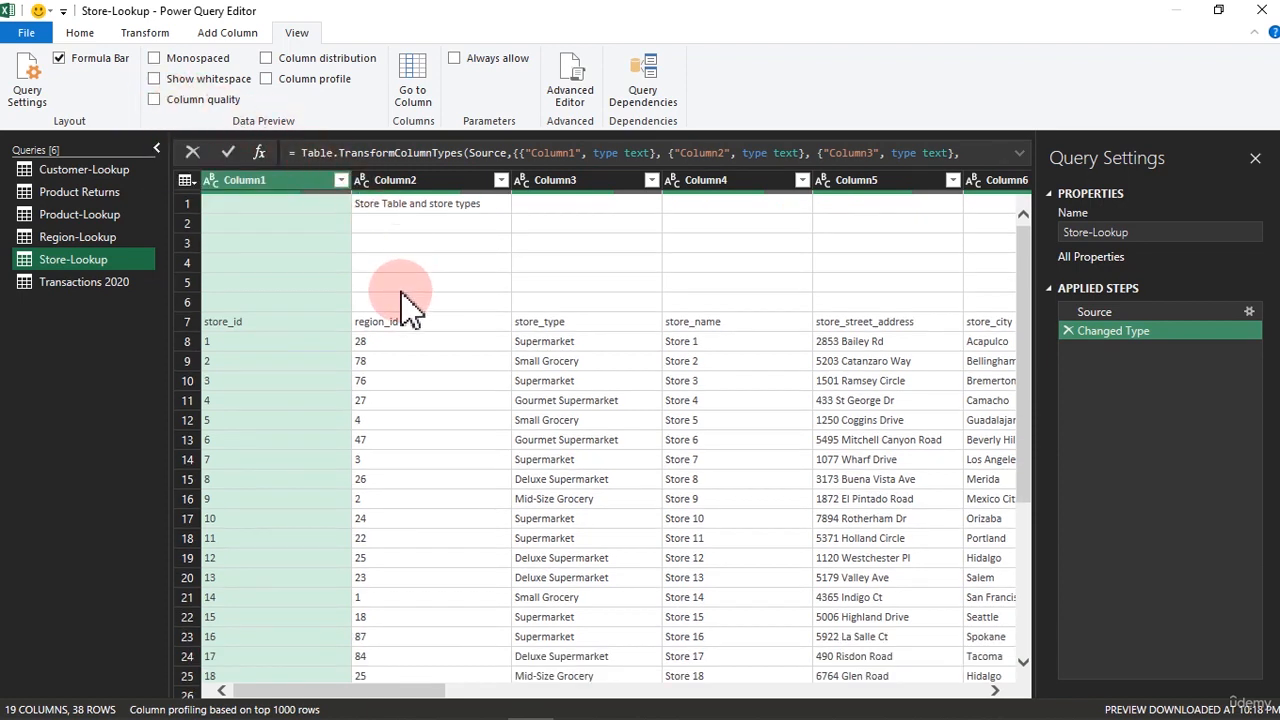
# Remove the top 6 rows from the Store-Lookup query.
pyautogui.click(80, 33)
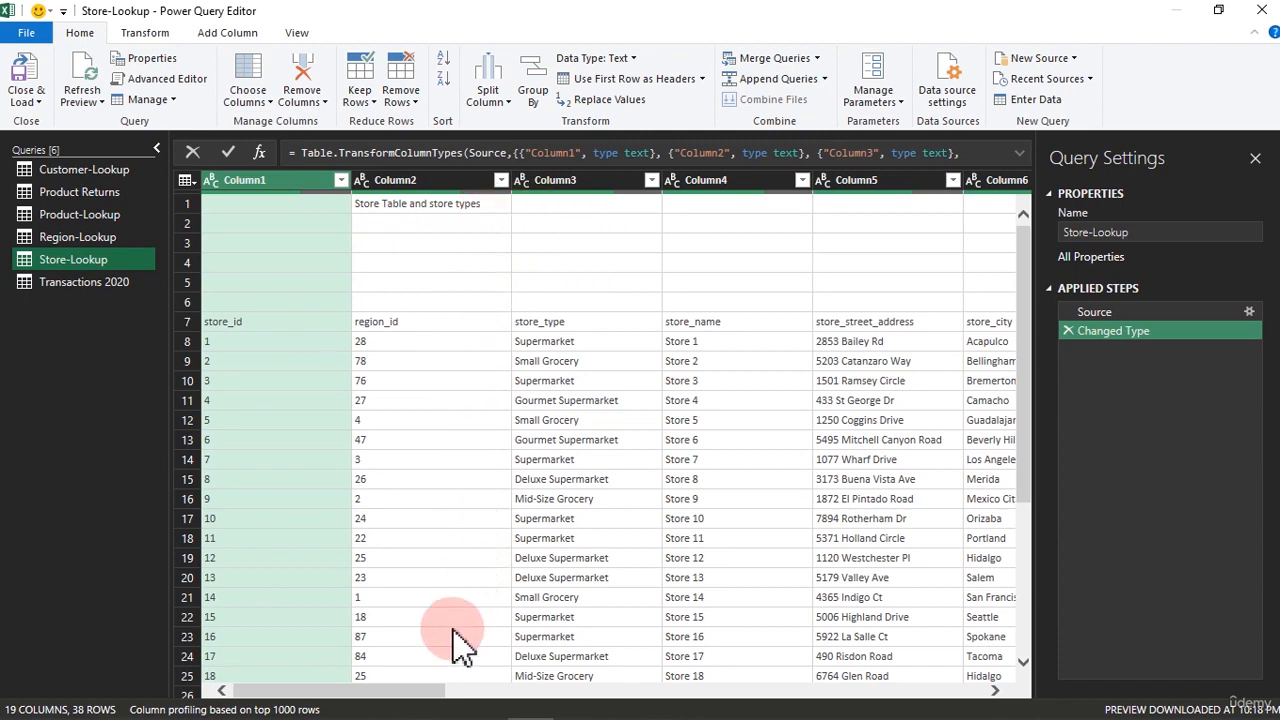
pyautogui.moveTo(442, 690); pyautogui.dragTo(371, 608)
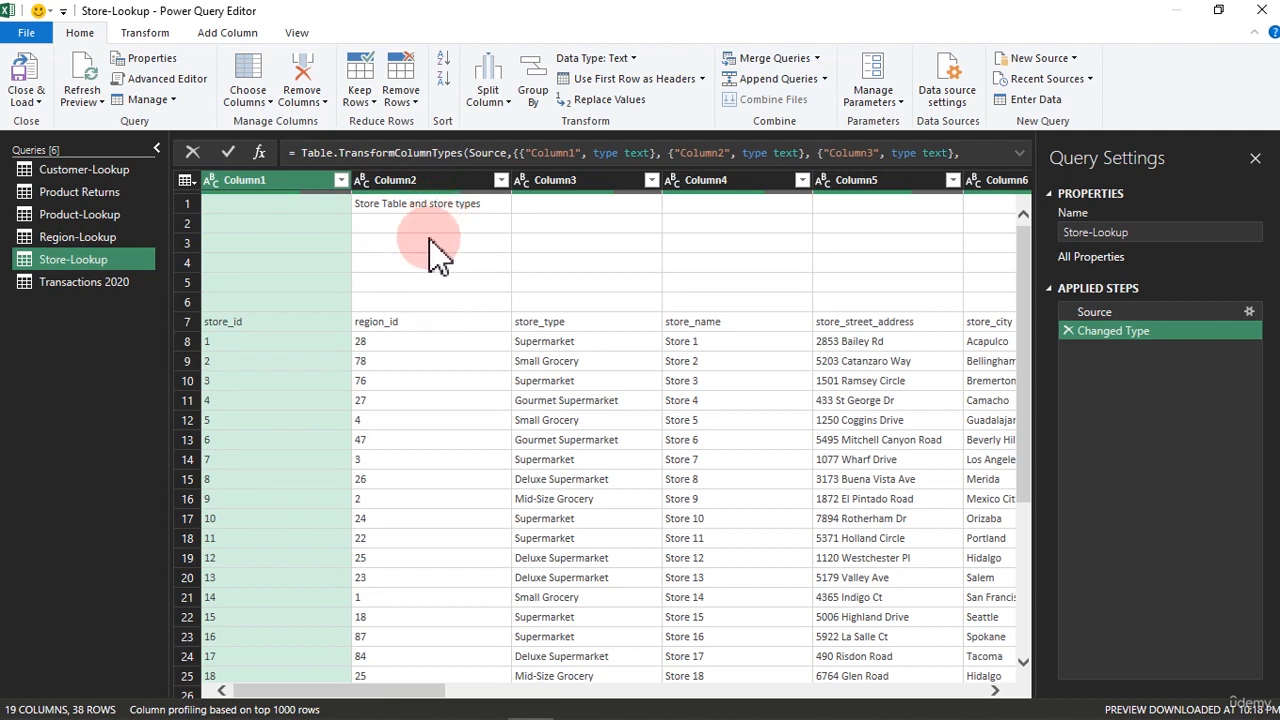
pyautogui.click(403, 104)
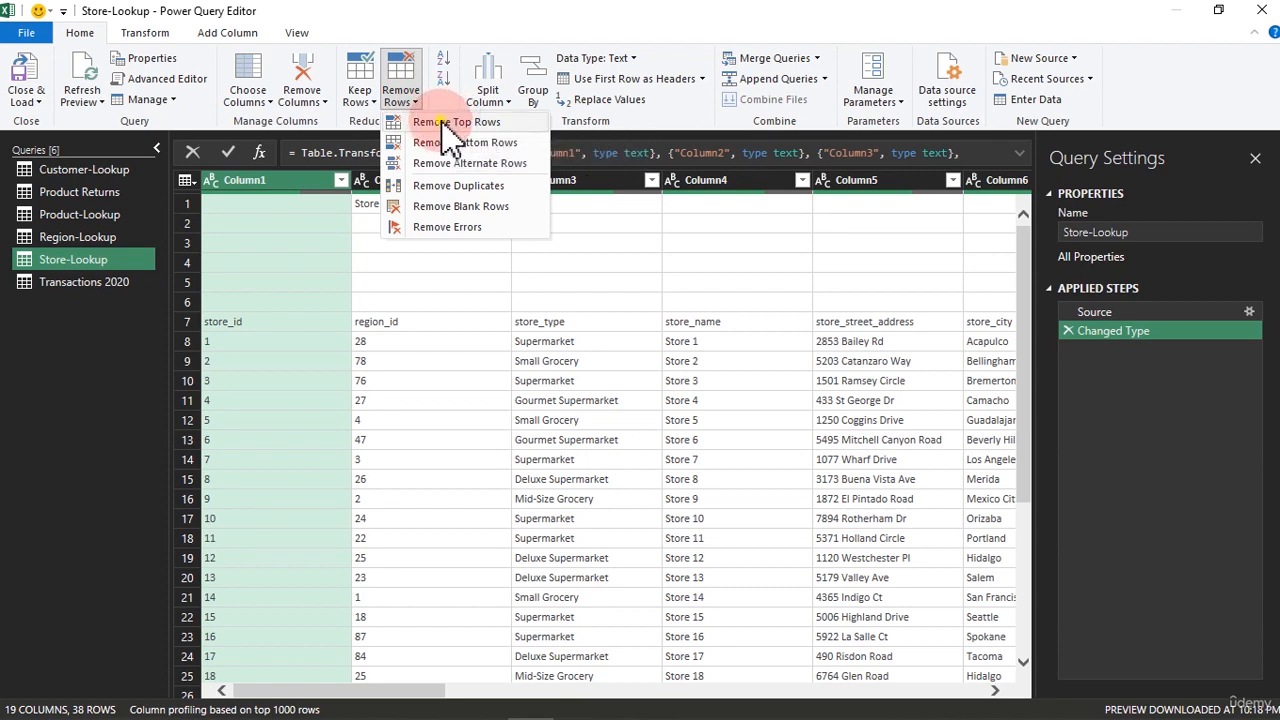
pyautogui.click(448, 124)
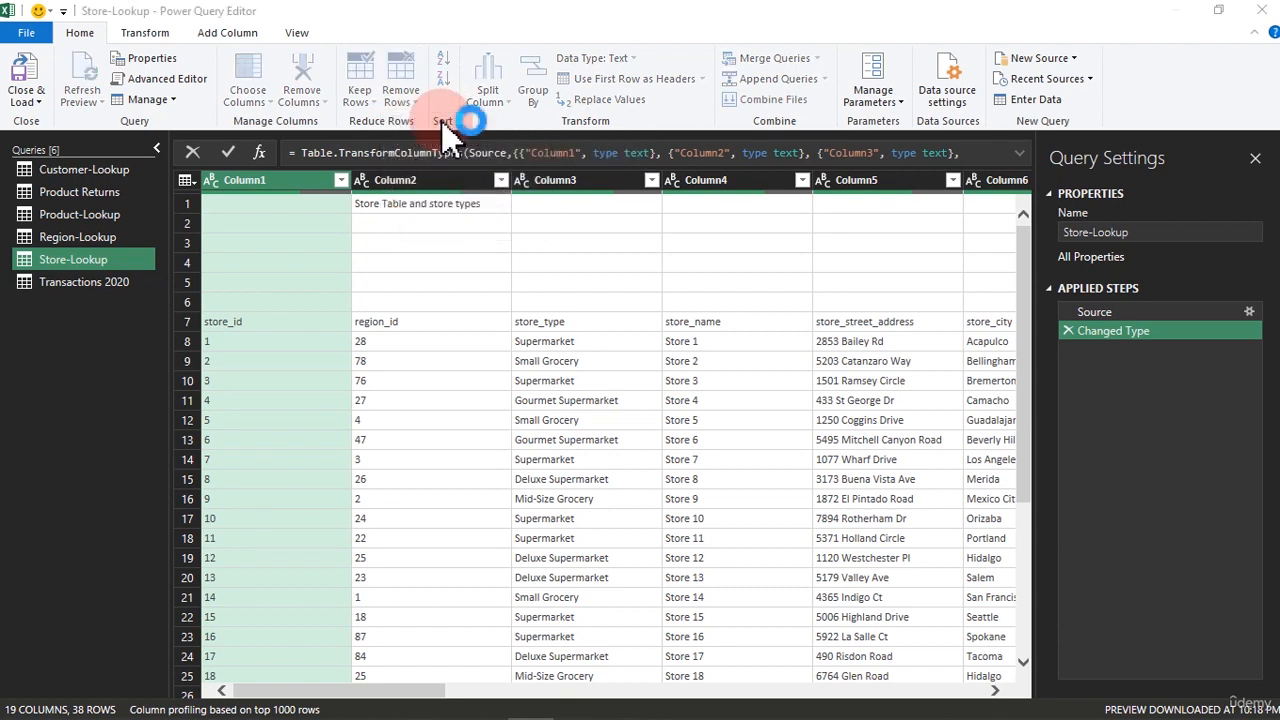
pyautogui.click(420, 368)
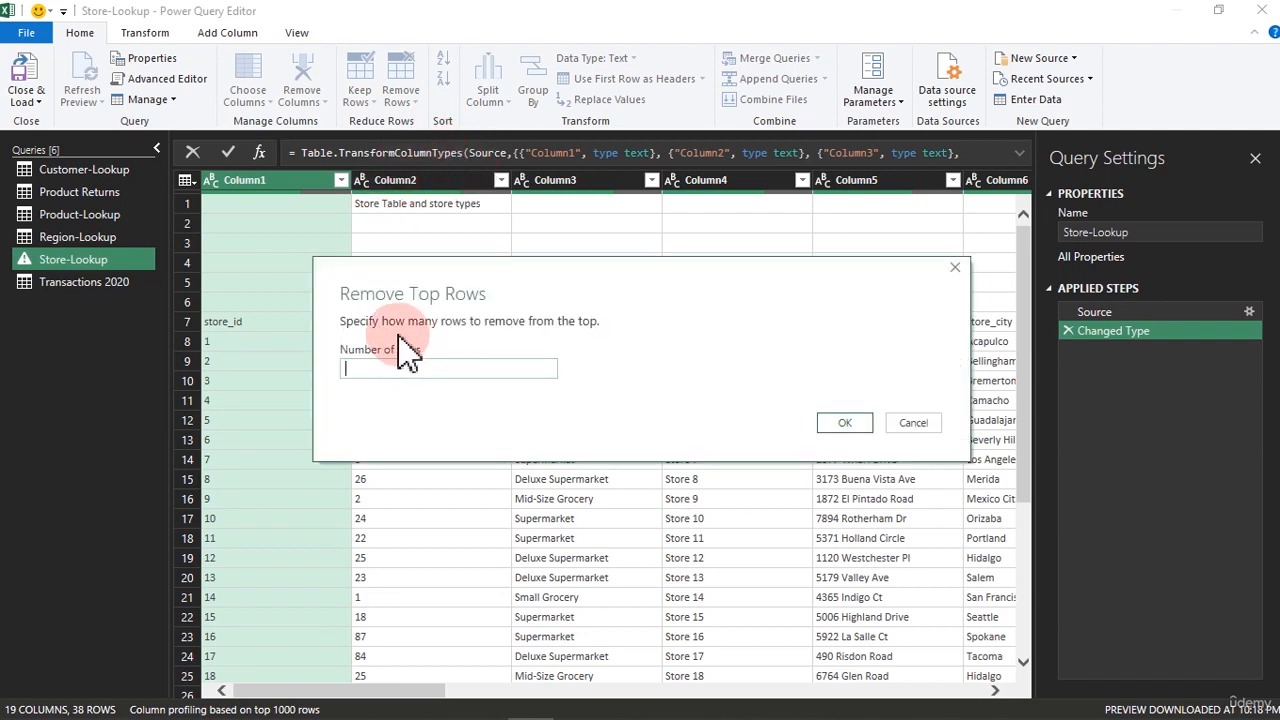
pyautogui.click(838, 425)
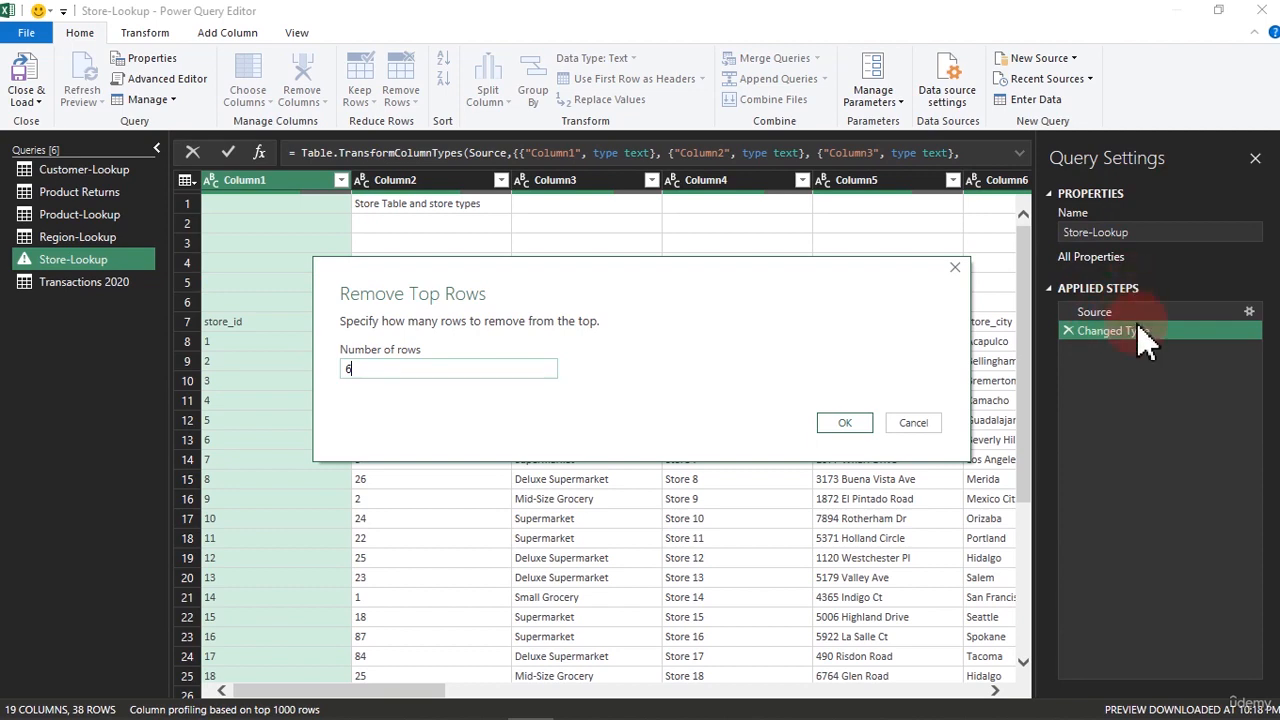
pyautogui.click(843, 423)
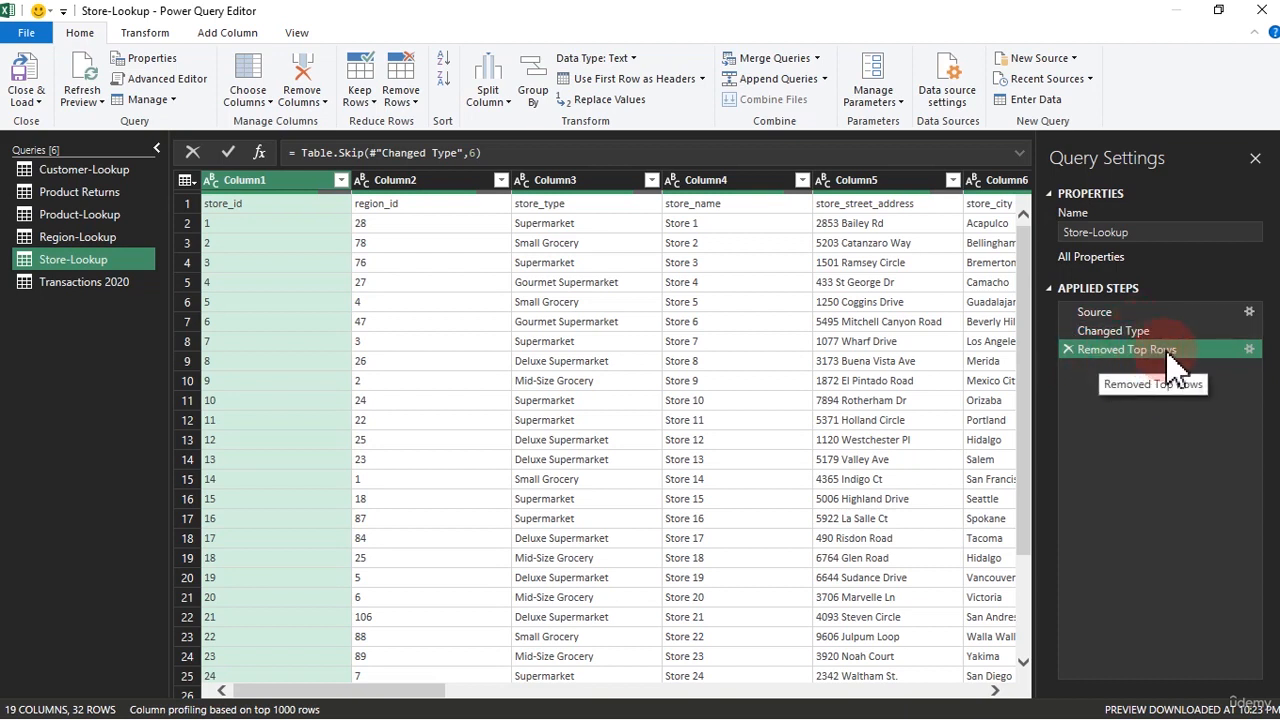
# Compare the Store-Lookup data at the Changed Type step with the Removed Top Rows step.
pyautogui.click(1140, 331)
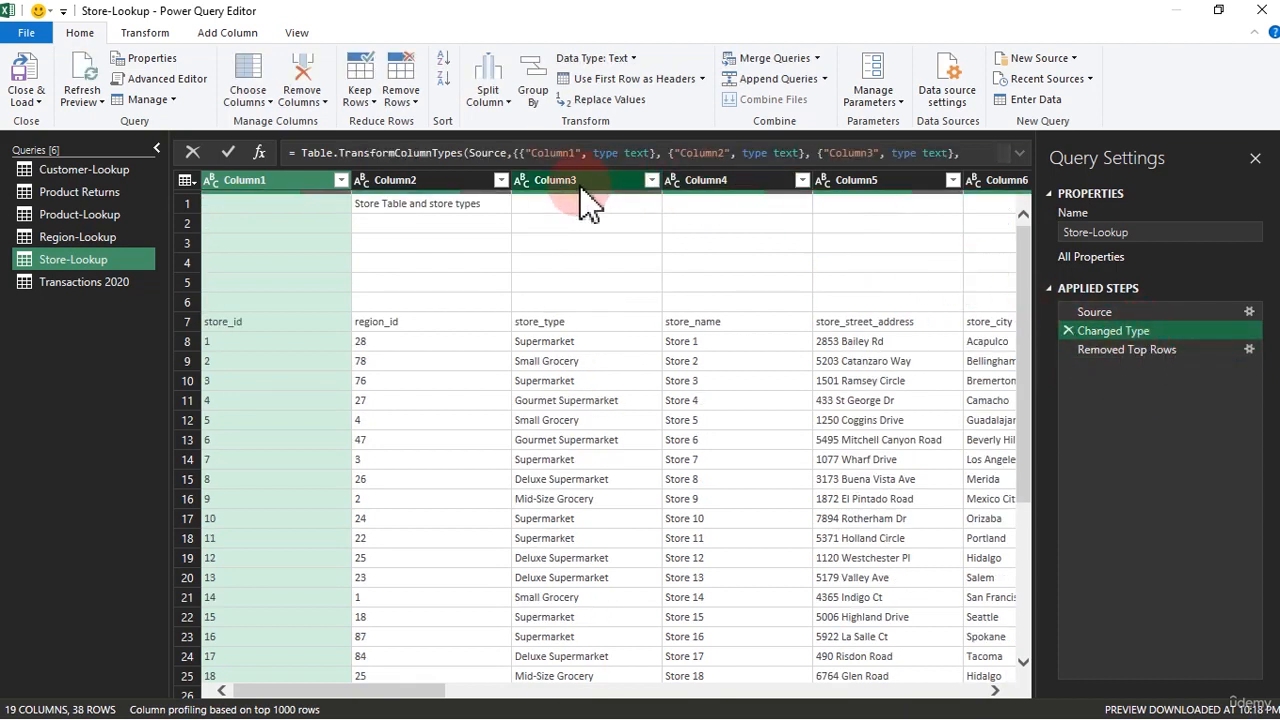
pyautogui.click(1139, 351)
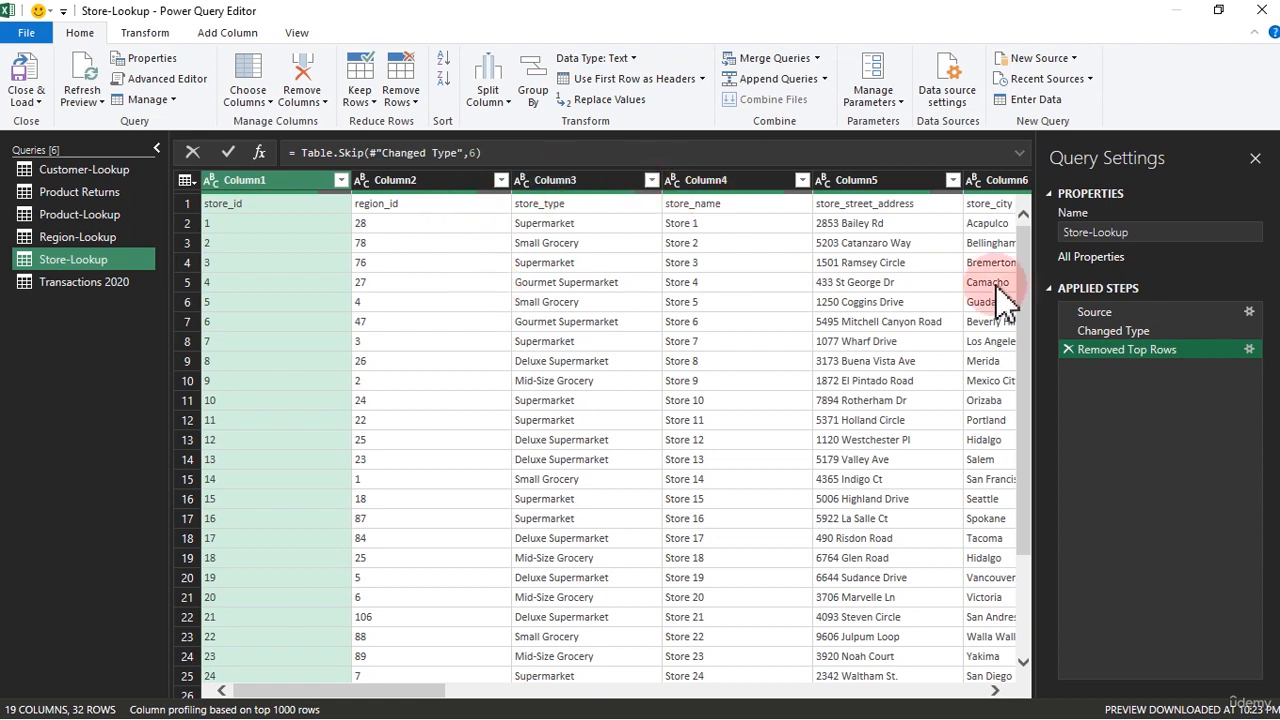
pyautogui.moveTo(1110, 350)
pyautogui.mouseDown()
pyautogui.moveTo(1103, 335)
pyautogui.moveTo(1100, 352)
pyautogui.mouseUp()
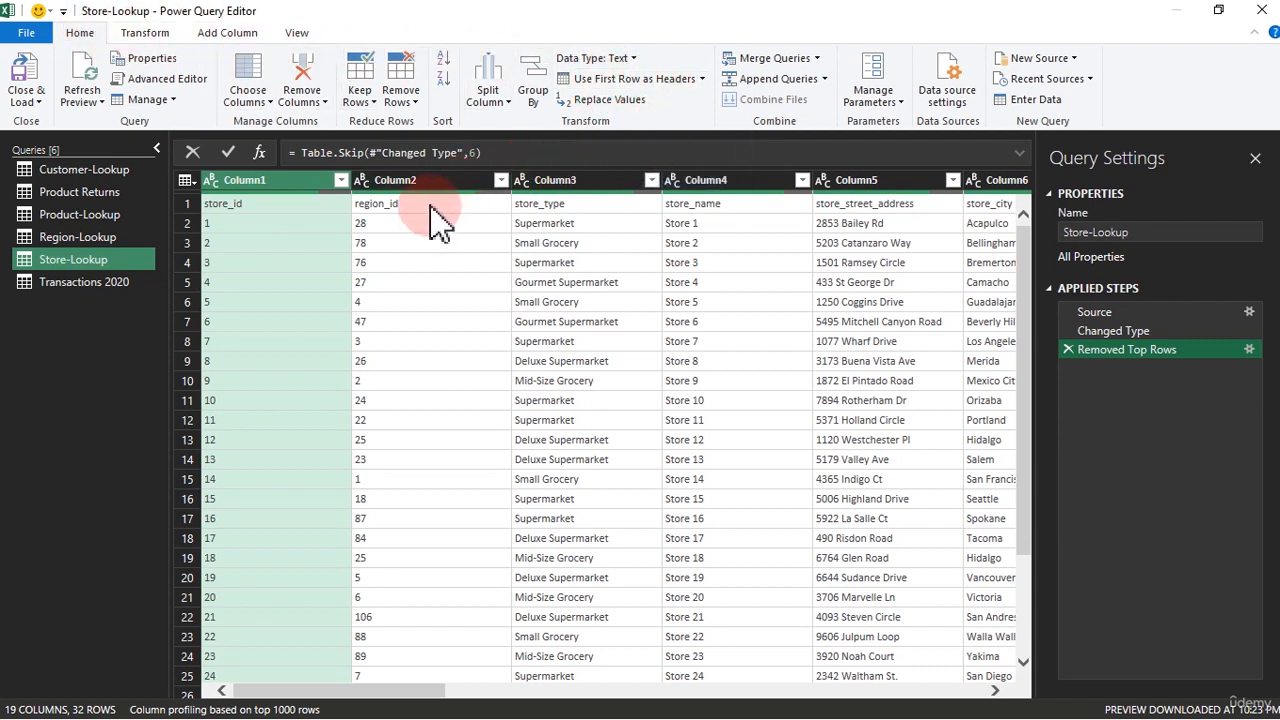
# Promote the first row of Store-Lookup to column headers.
pyautogui.click(610, 80)
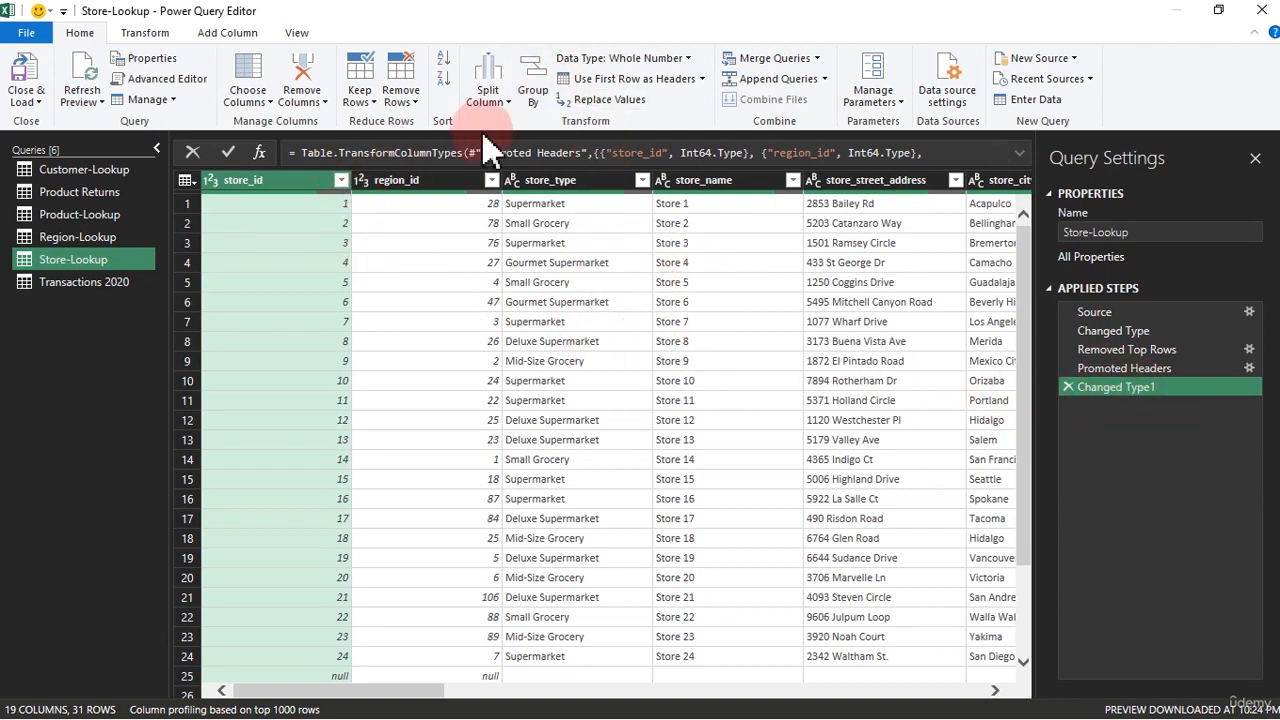
pyautogui.moveTo(487, 208)
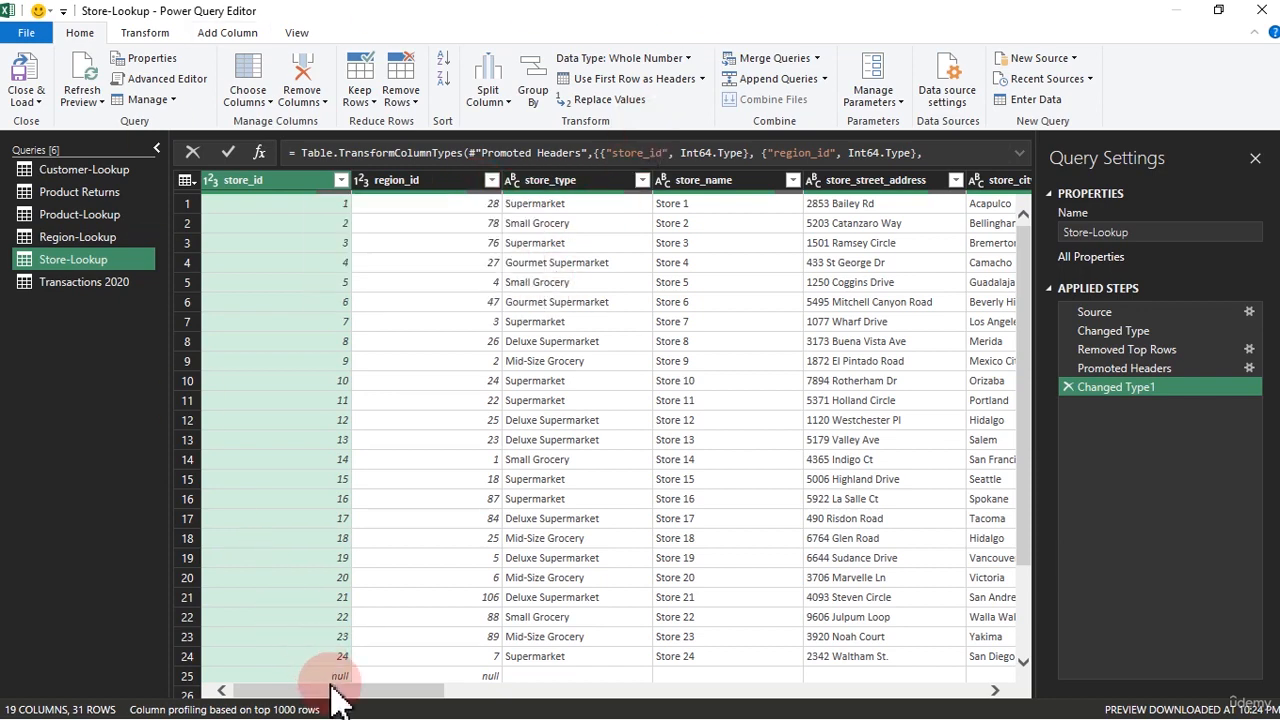
pyautogui.moveTo(335, 698); pyautogui.dragTo(300, 686)
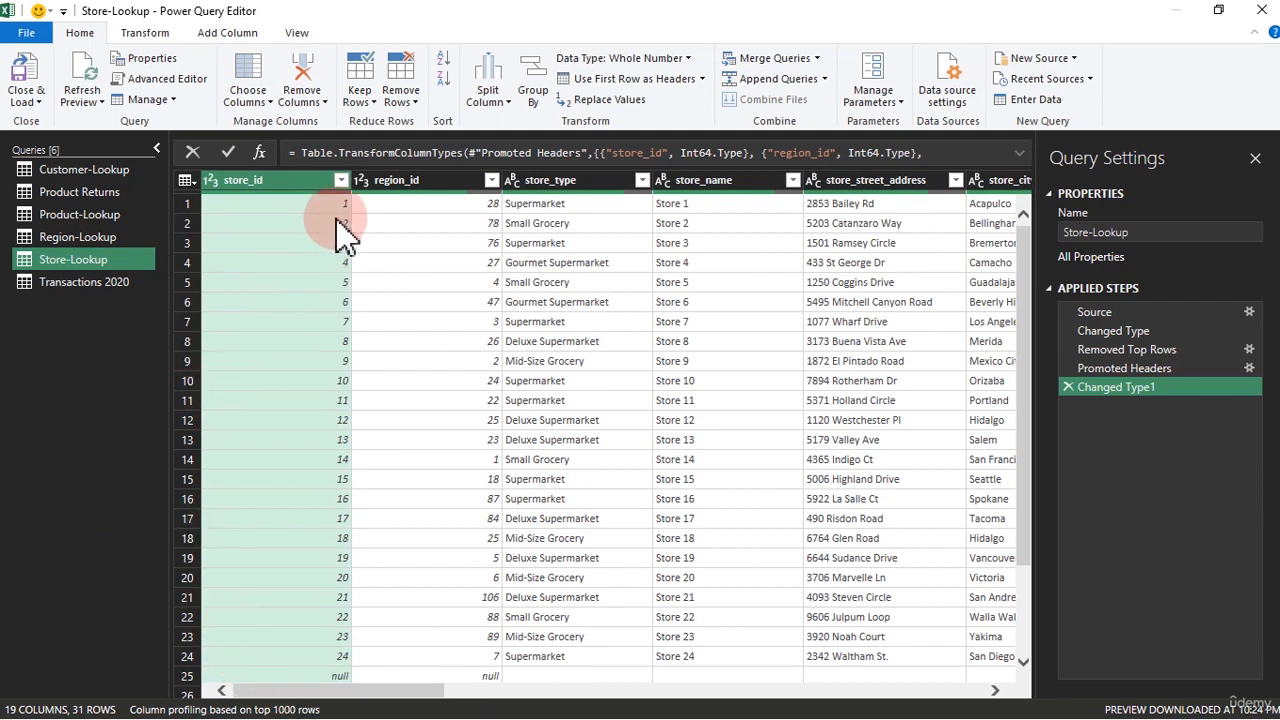
# Examine the store_id filter values and the rows at the end of the Store-Lookup table.
pyautogui.click(341, 181)
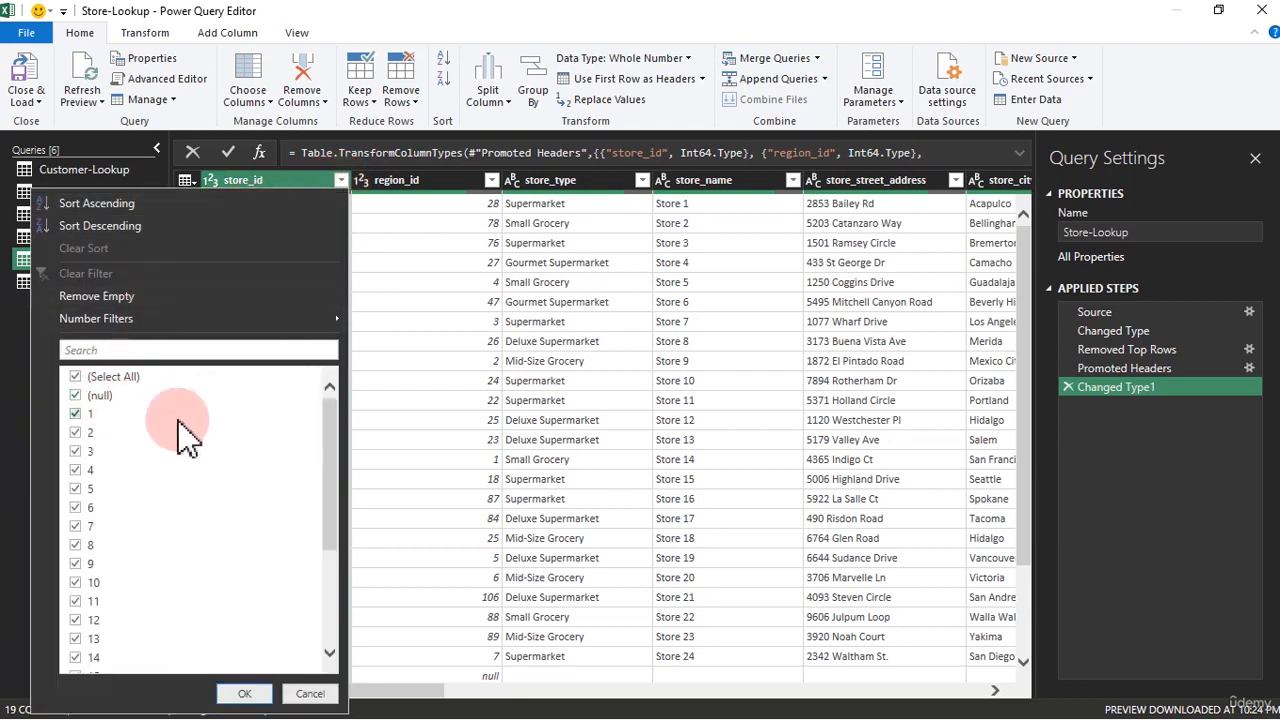
pyautogui.click(425, 343)
pyautogui.click(337, 202)
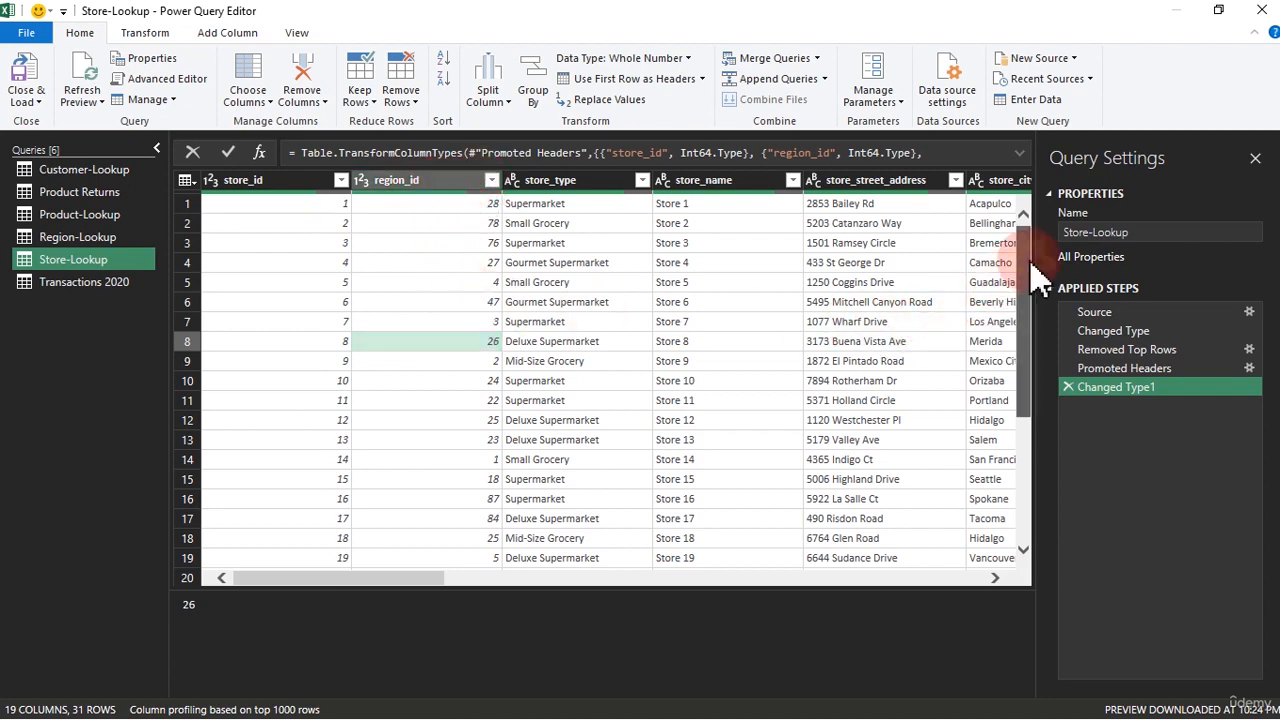
pyautogui.moveTo(1026, 272); pyautogui.dragTo(1040, 422)
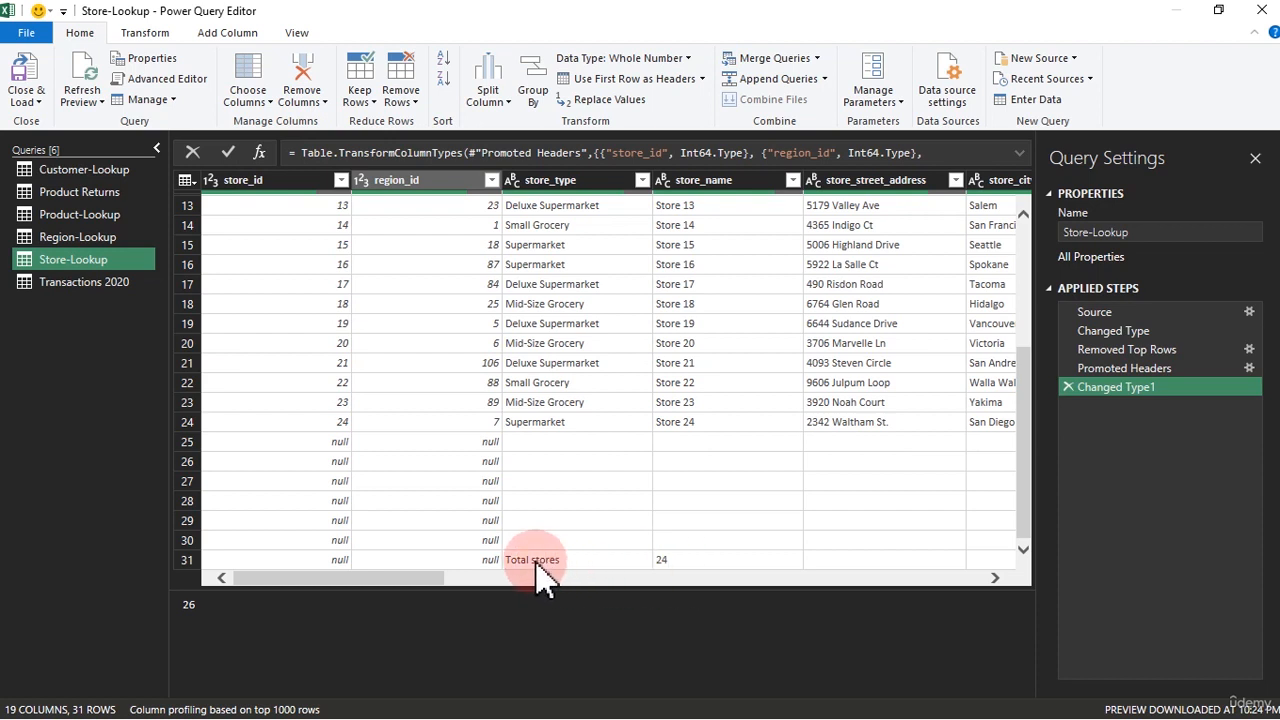
pyautogui.click(660, 560)
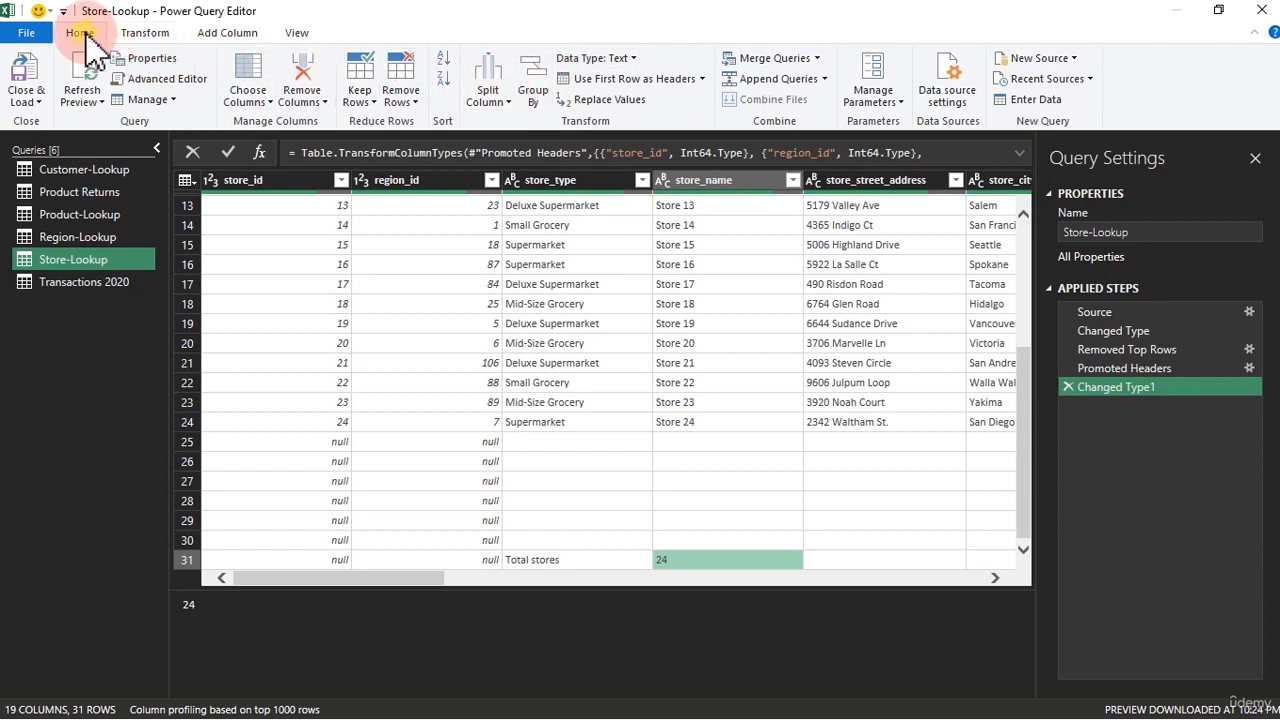
# Remove the bottom 7 rows from the Store-Lookup query.
pyautogui.click(400, 95)
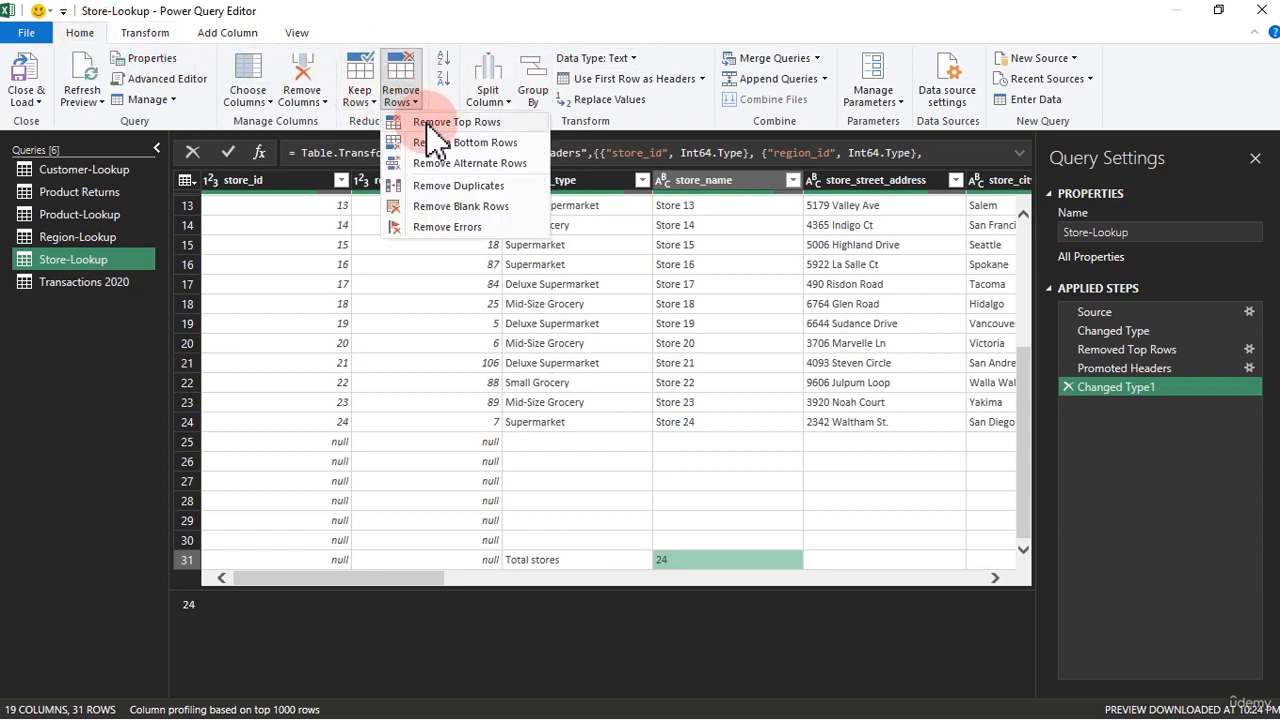
pyautogui.click(483, 146)
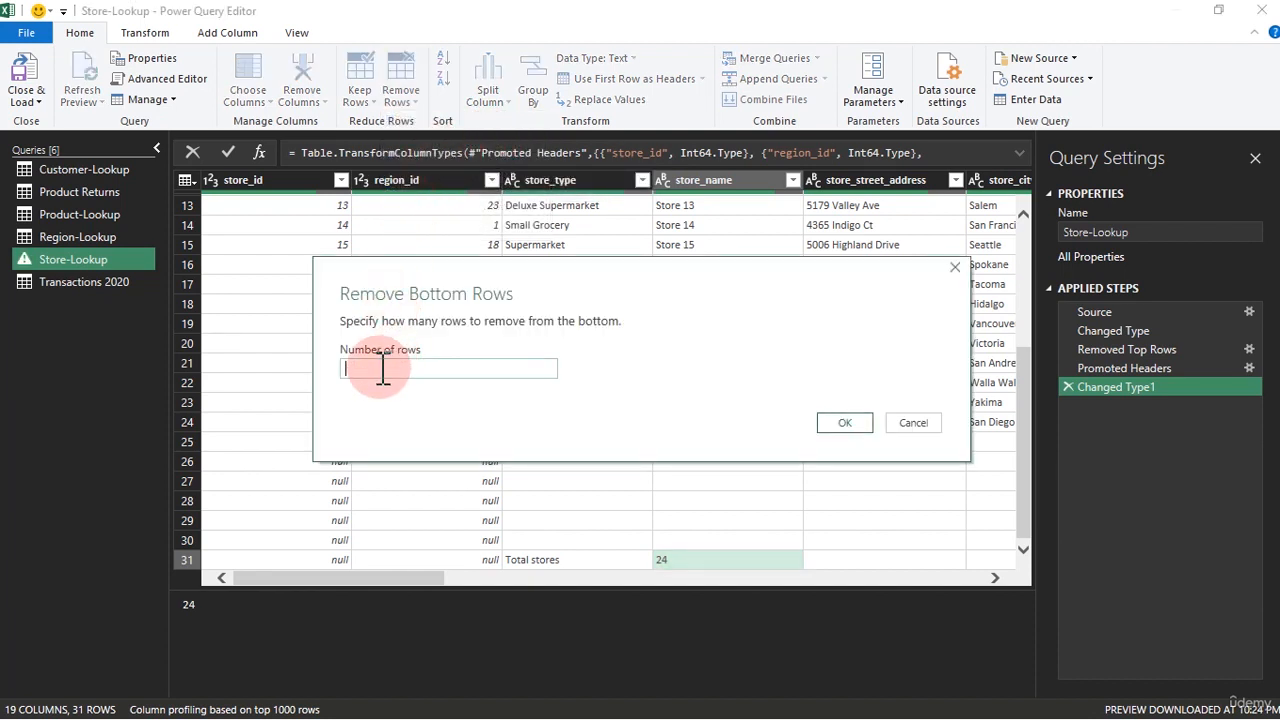
pyautogui.write('7')
pyautogui.click(840, 422)
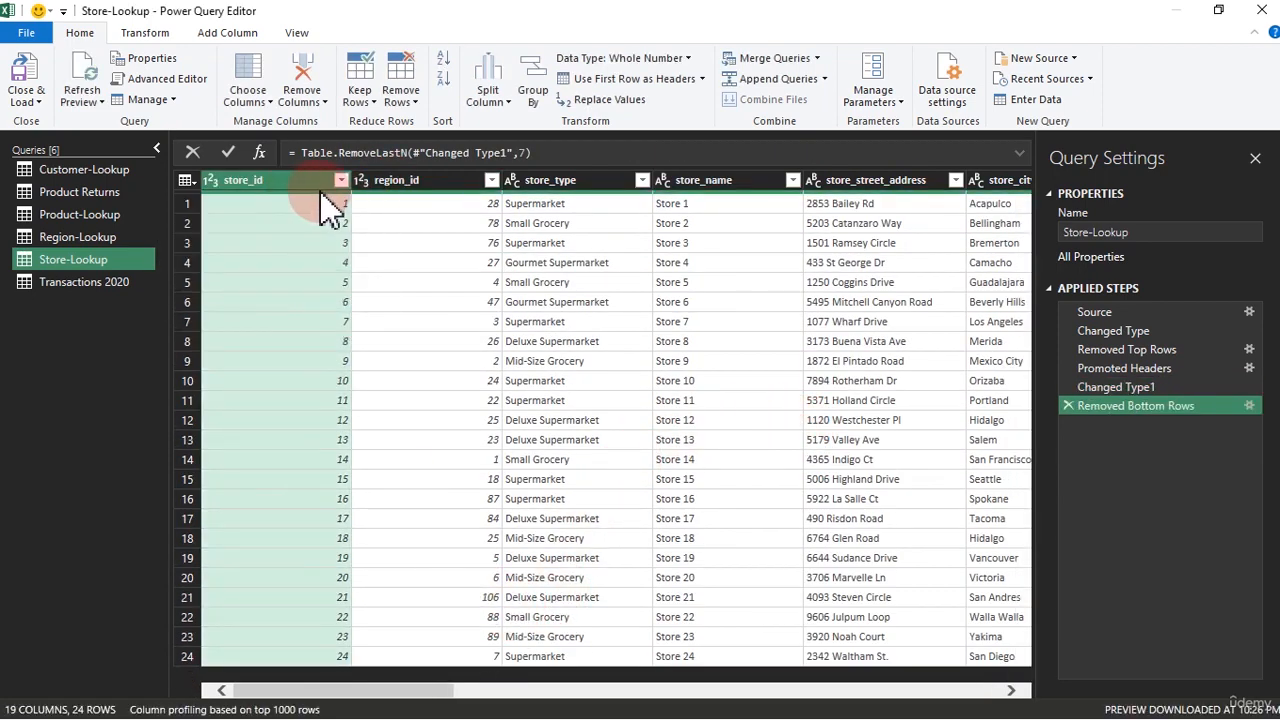
# Remove the unnamed column after grocery_sqft together with columns _1 through _7 from Store-Lookup.
pyautogui.moveTo(336, 210)
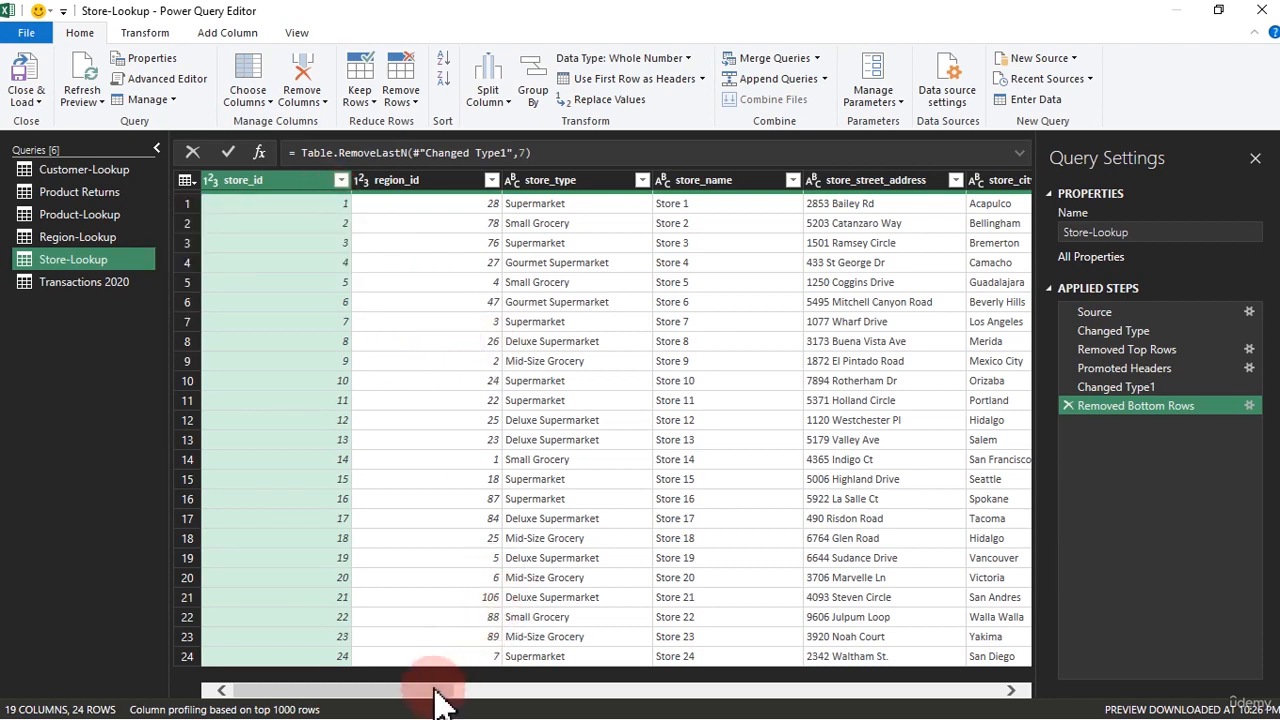
pyautogui.moveTo(437, 690); pyautogui.dragTo(1065, 645)
pyautogui.click(898, 225)
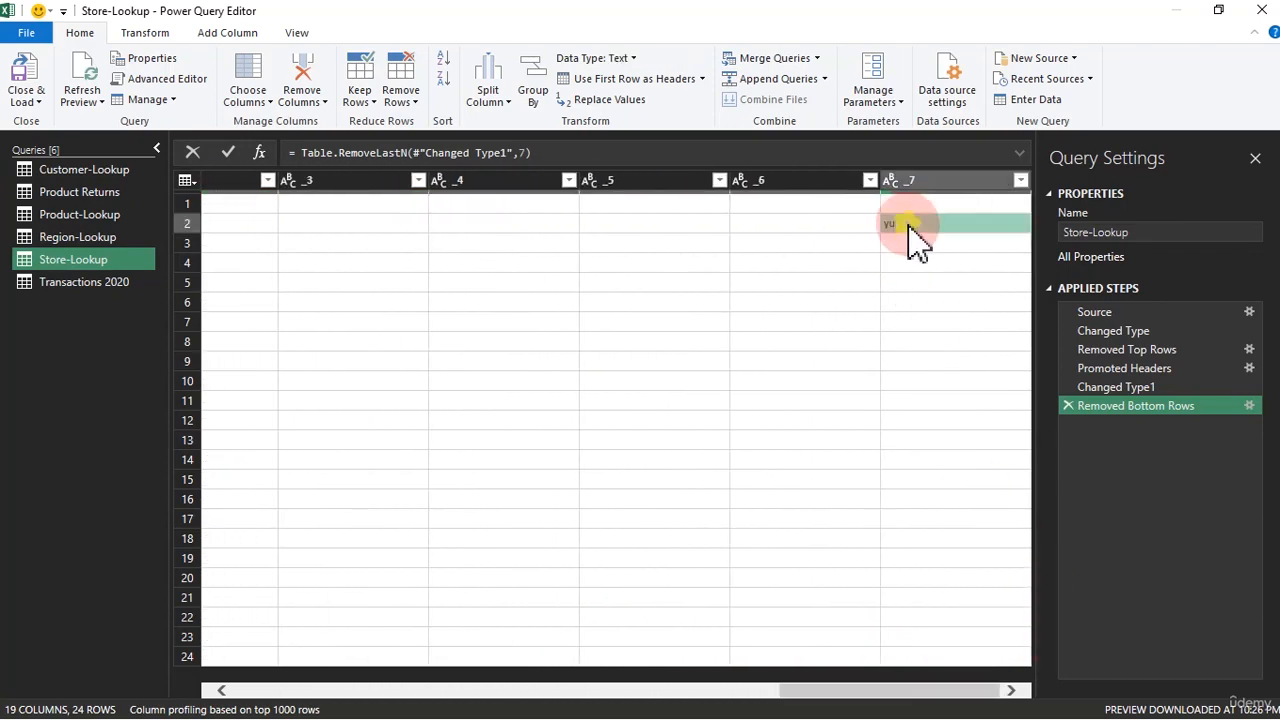
pyautogui.click(904, 186)
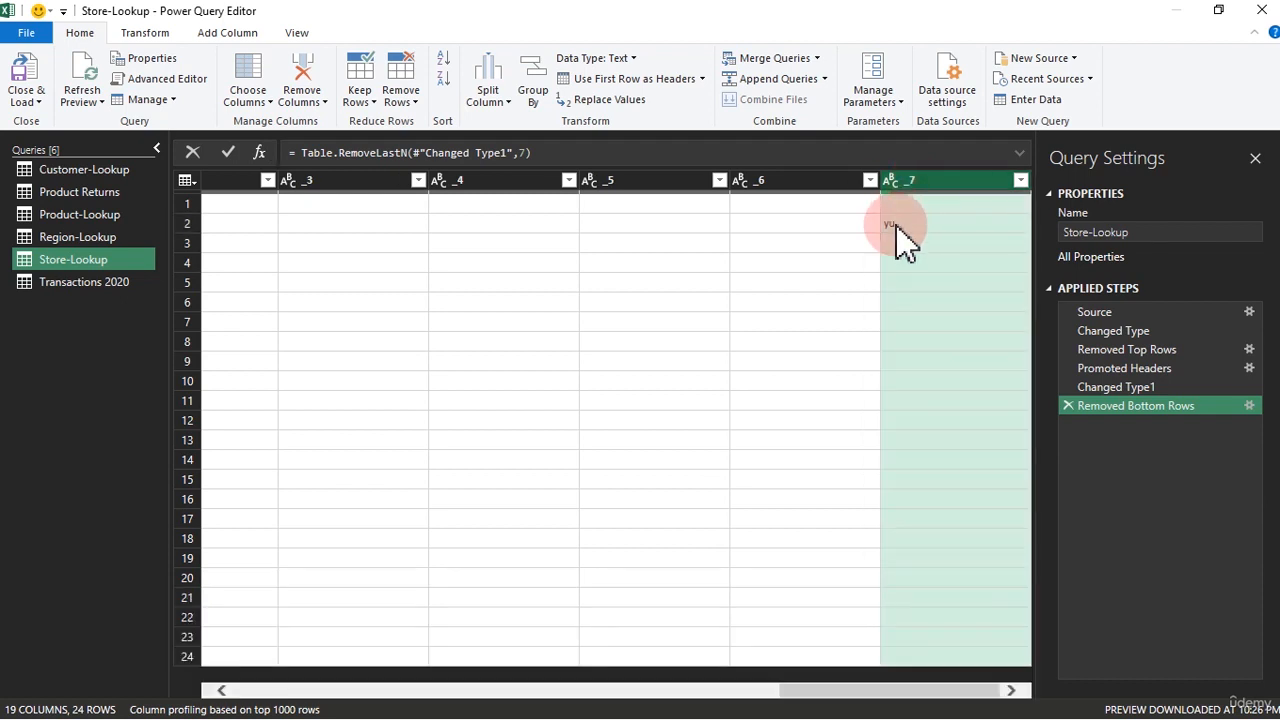
pyautogui.moveTo(888, 690); pyautogui.dragTo(709, 686)
pyautogui.click(587, 182)
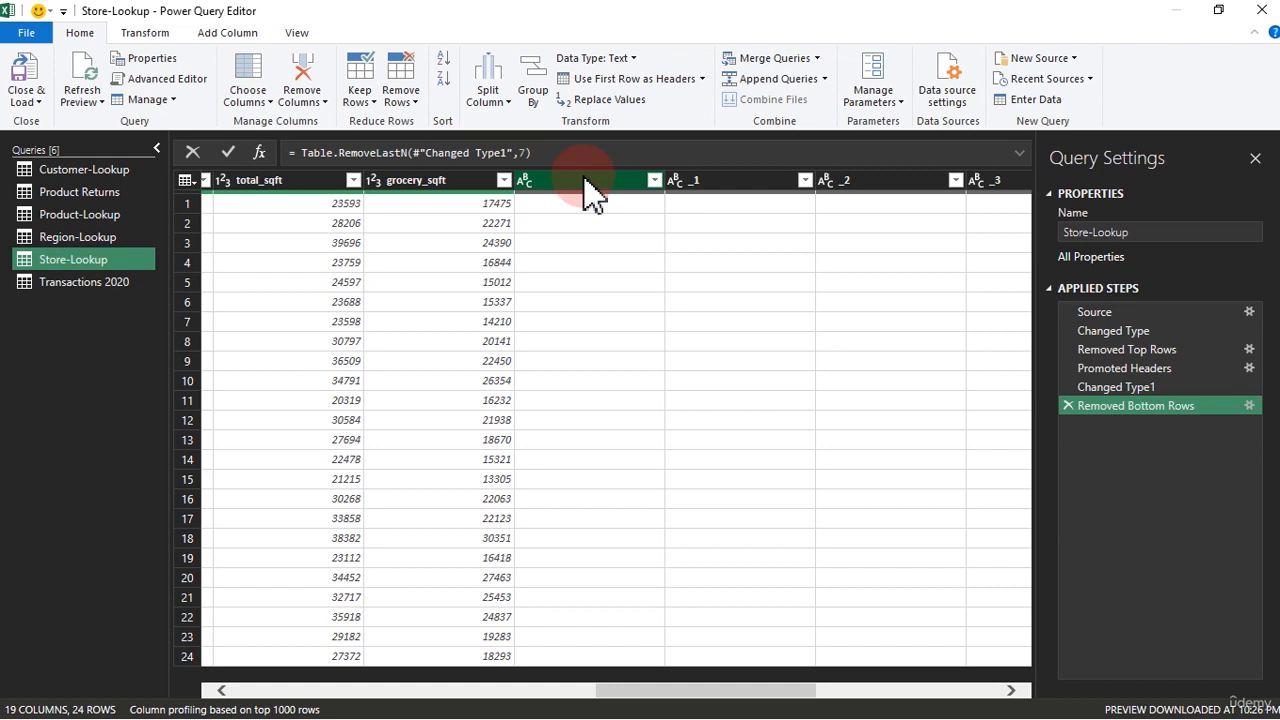
pyautogui.hotkey('ctrl', 'shift', 'Right')
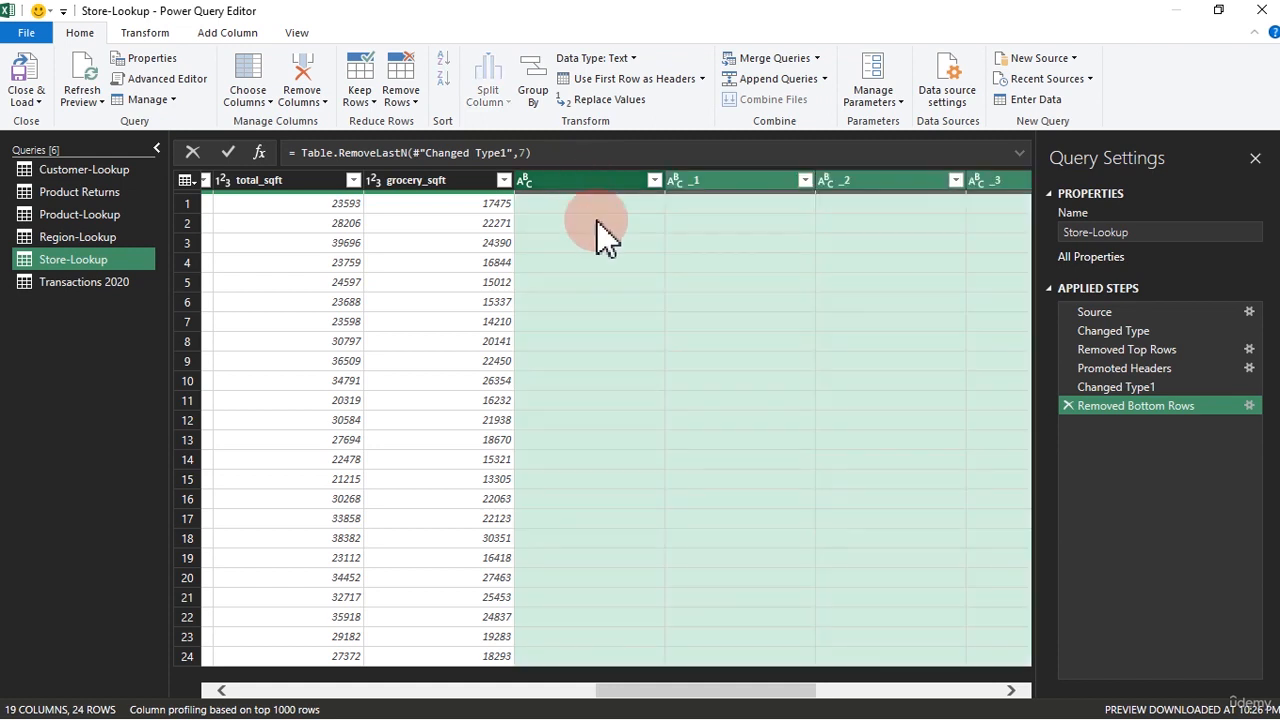
pyautogui.moveTo(733, 695)
pyautogui.mouseDown()
pyautogui.moveTo(973, 688)
pyautogui.moveTo(737, 694)
pyautogui.mouseUp()
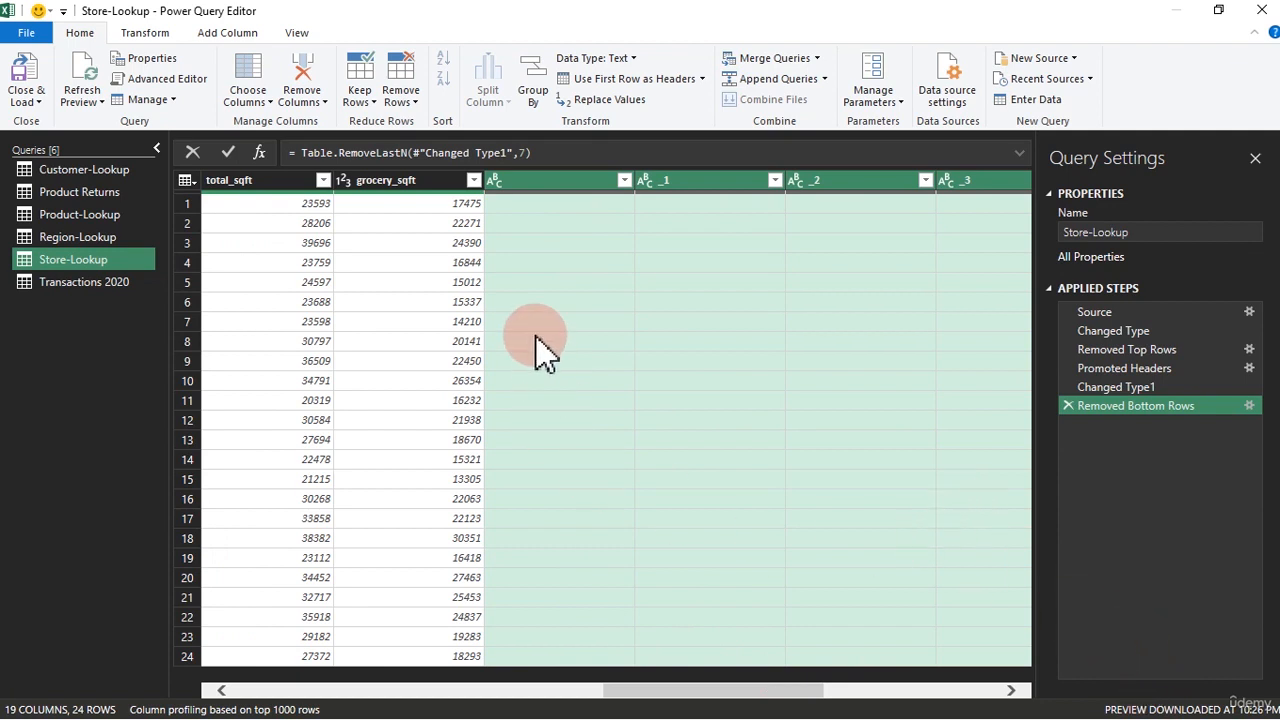
pyautogui.press('Delete')
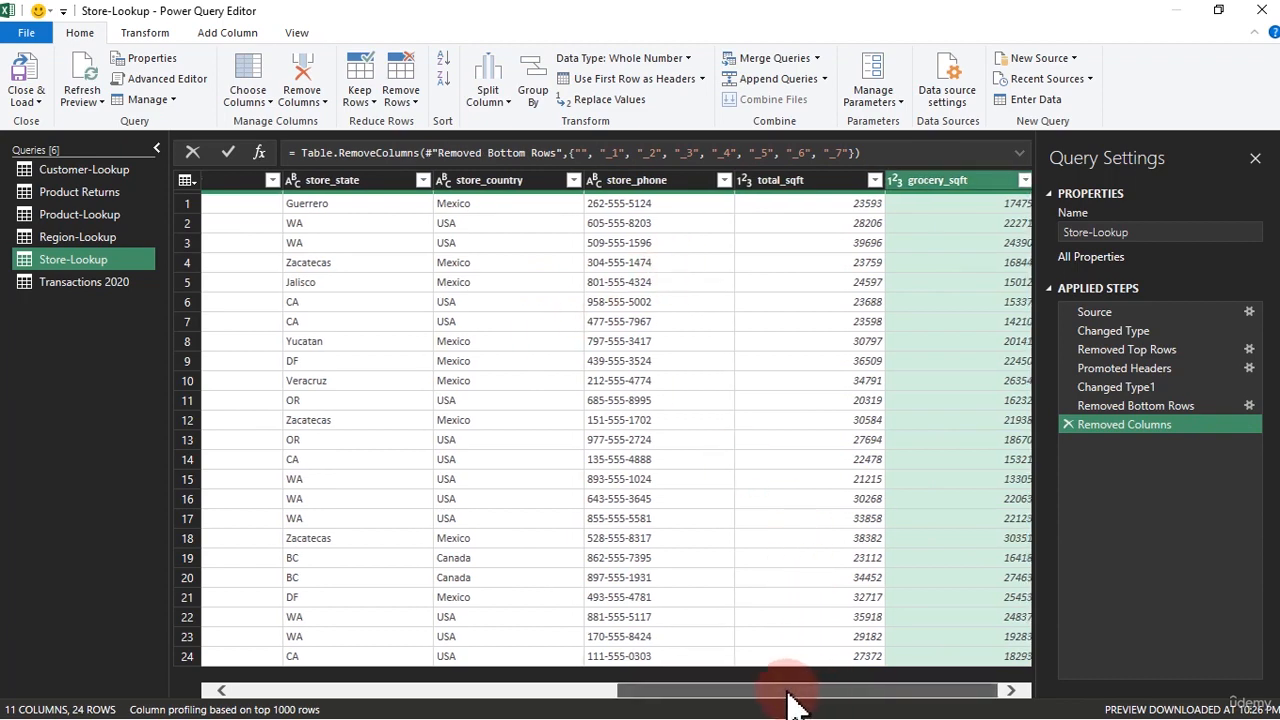
pyautogui.moveTo(858, 708)
pyautogui.mouseDown()
pyautogui.moveTo(563, 697)
pyautogui.moveTo(357, 660)
pyautogui.moveTo(600, 686)
pyautogui.moveTo(875, 690)
pyautogui.mouseUp()
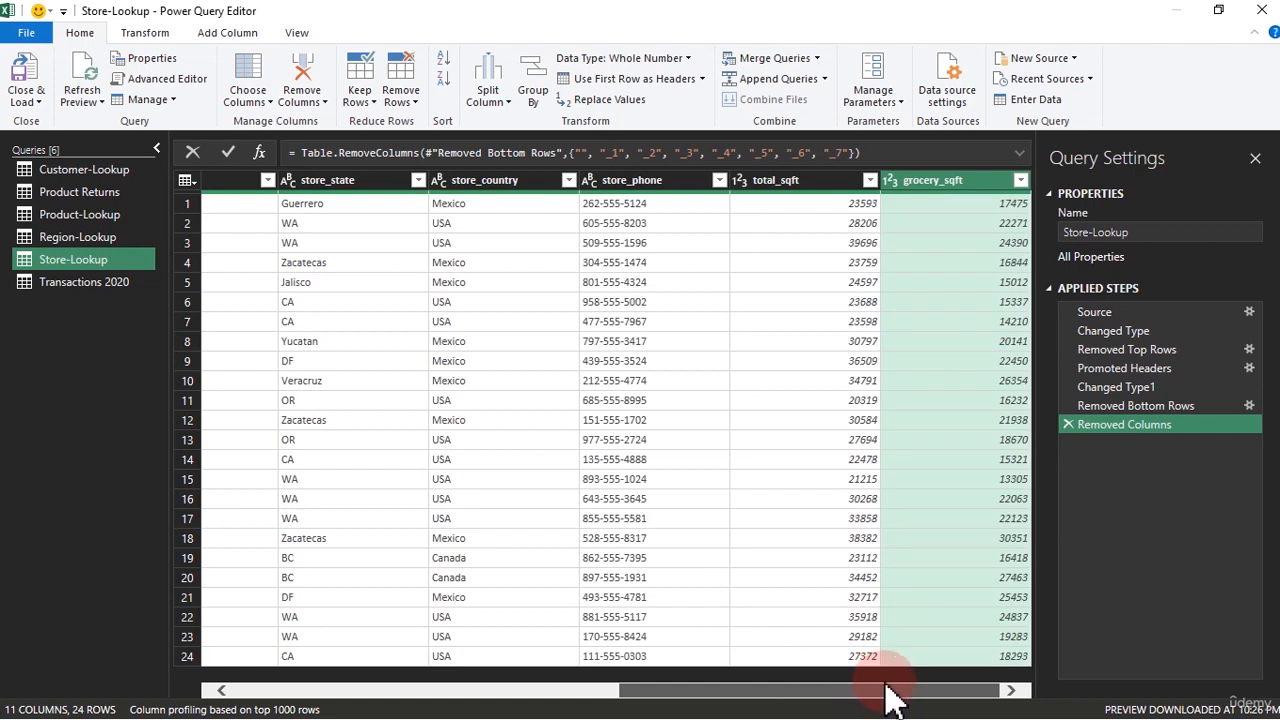
# Jump to the store_phone column of Store-Lookup with Go to Column, starting from store_id.
pyautogui.click(500, 361)
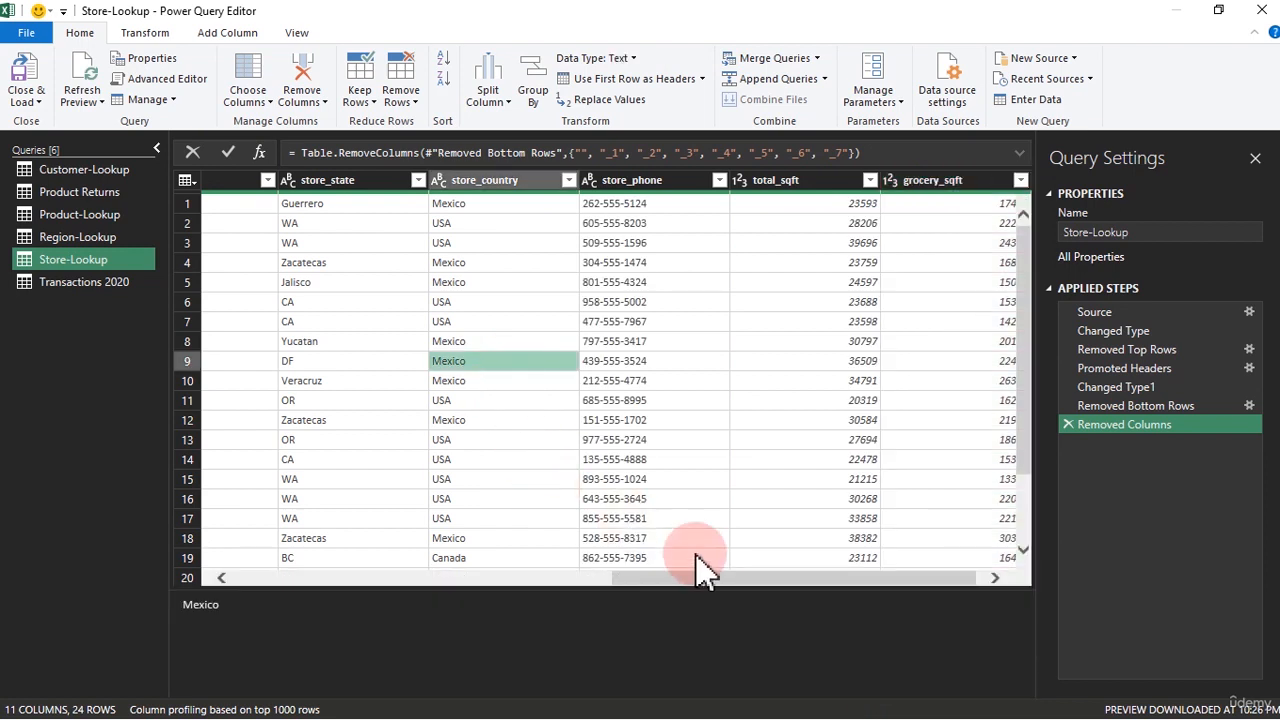
pyautogui.moveTo(726, 577); pyautogui.dragTo(304, 558)
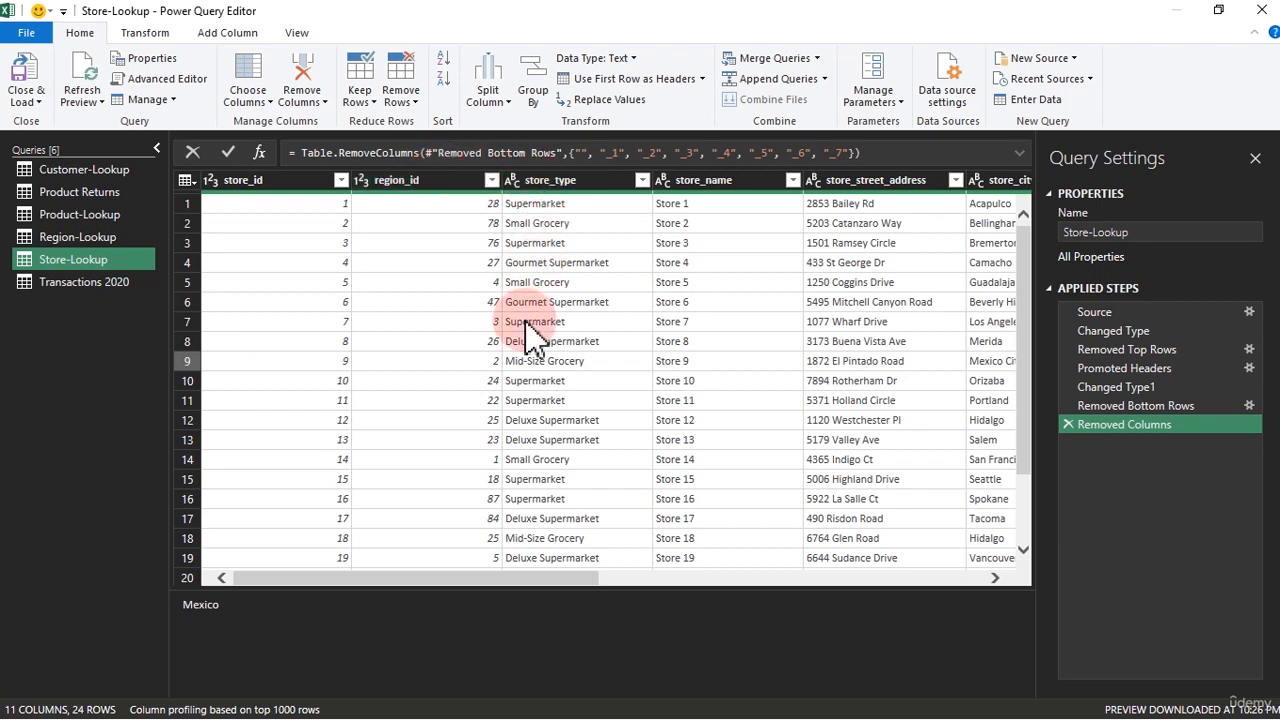
pyautogui.click(283, 188)
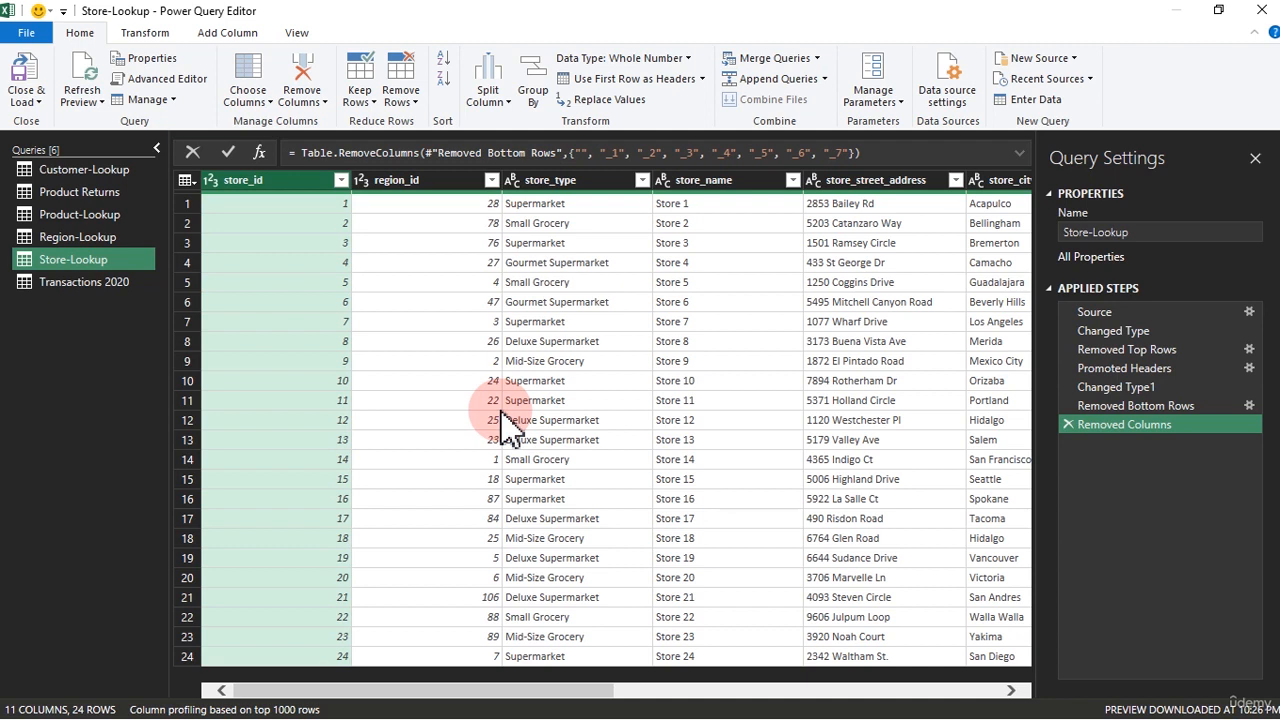
pyautogui.click(262, 100)
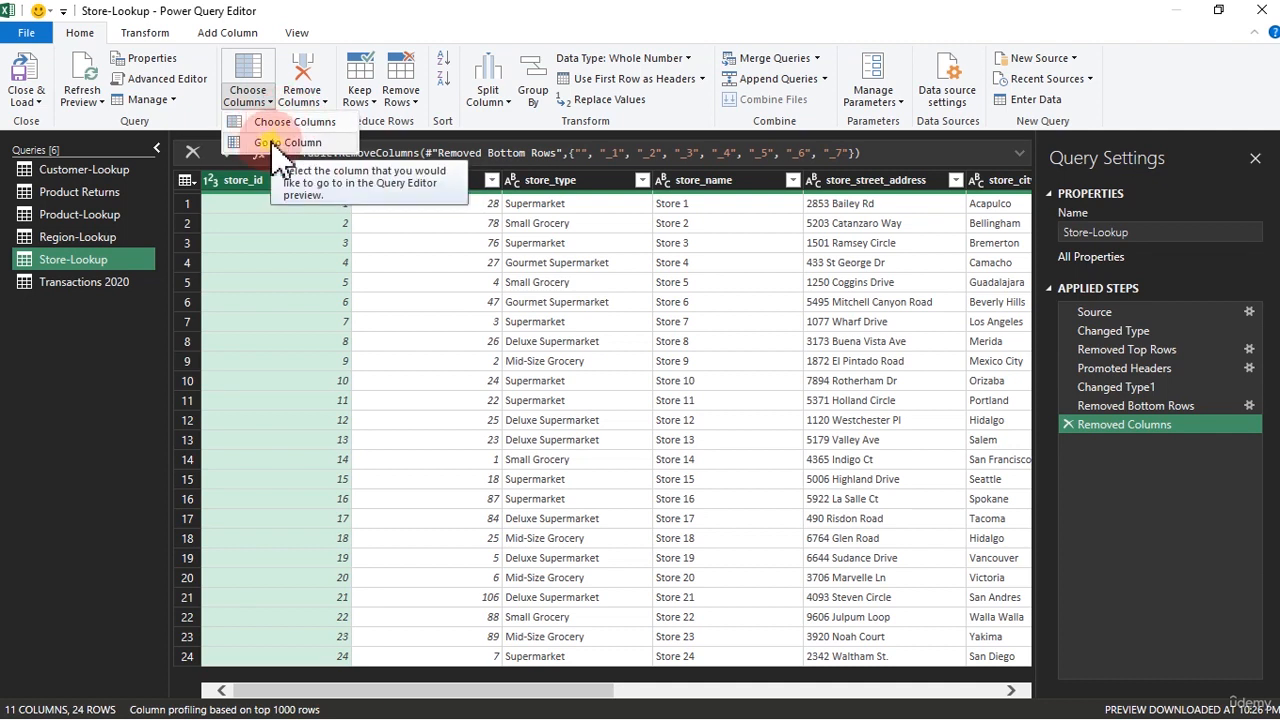
pyautogui.click(280, 145)
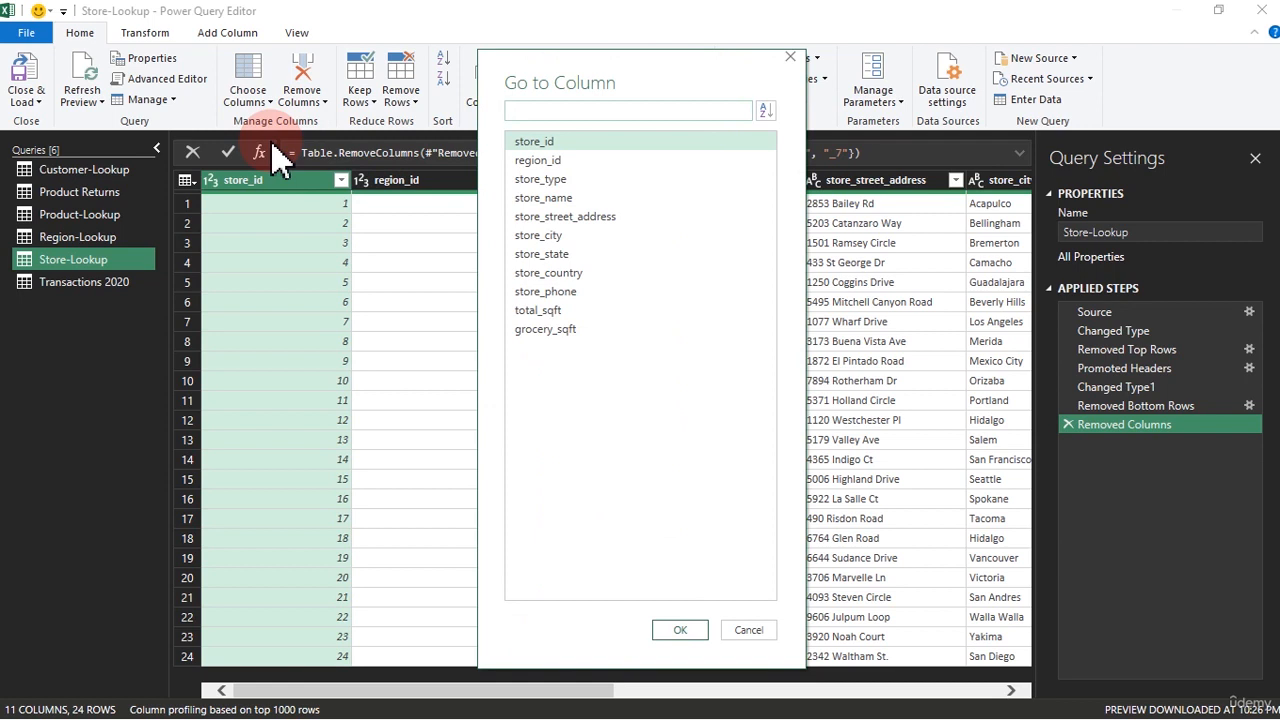
pyautogui.click(528, 292)
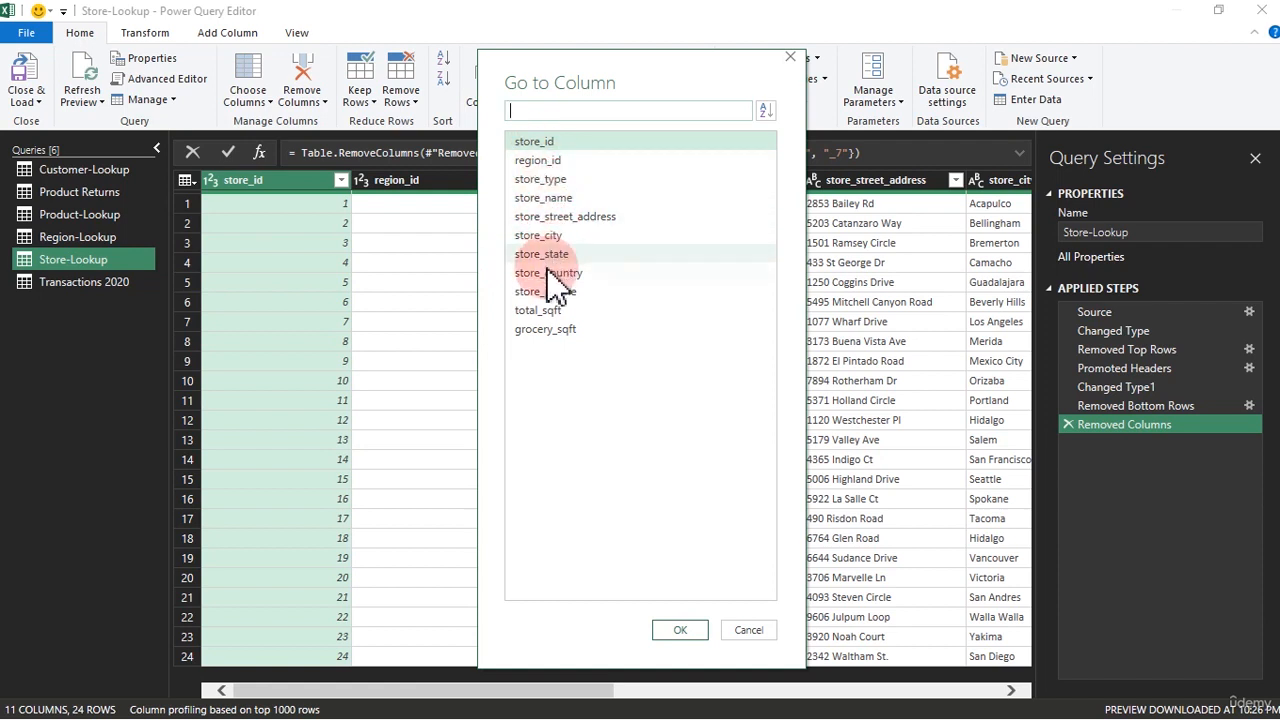
pyautogui.click(540, 293)
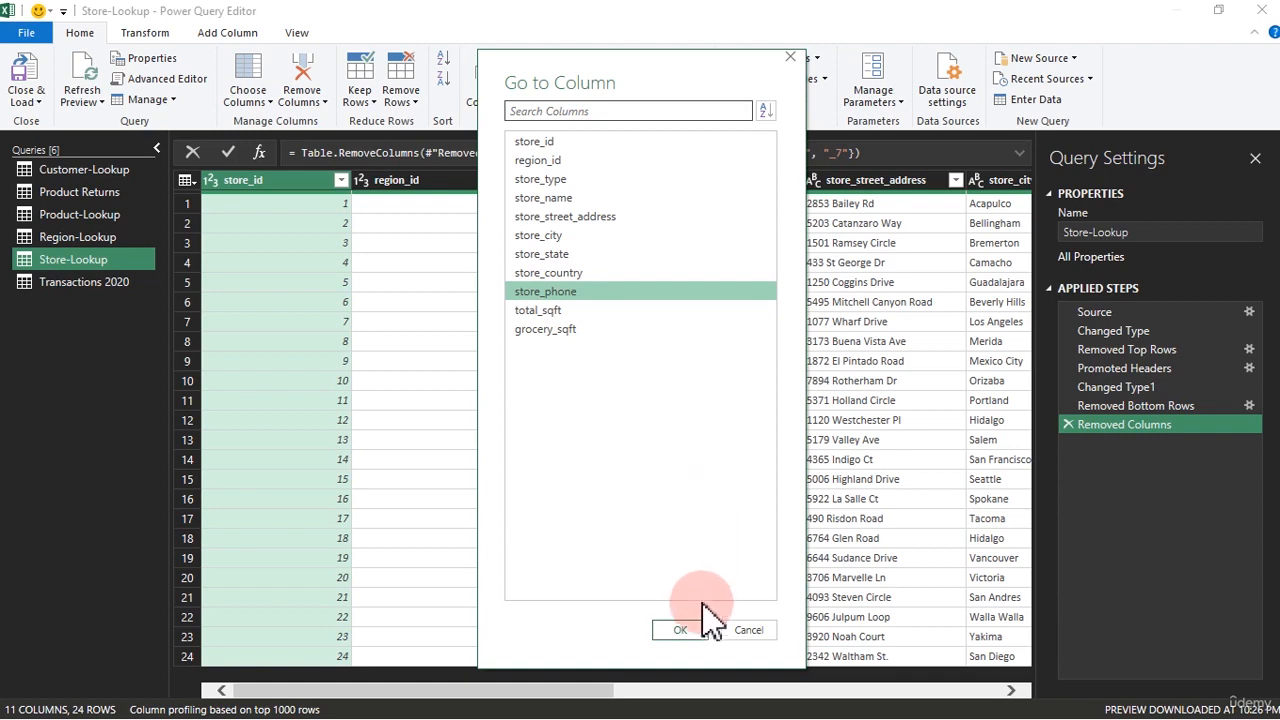
pyautogui.click(692, 632)
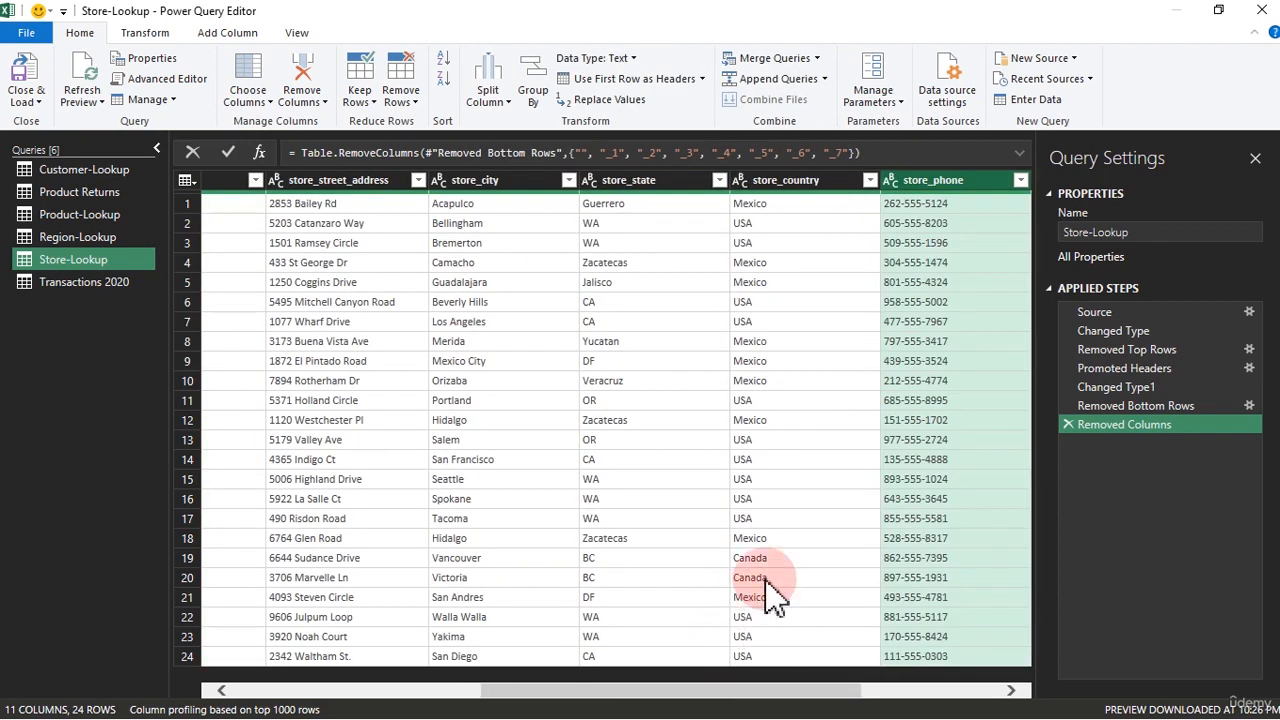
# Jump to the store_state column with Go to Column.
pyautogui.moveTo(878, 688); pyautogui.dragTo(723, 688)
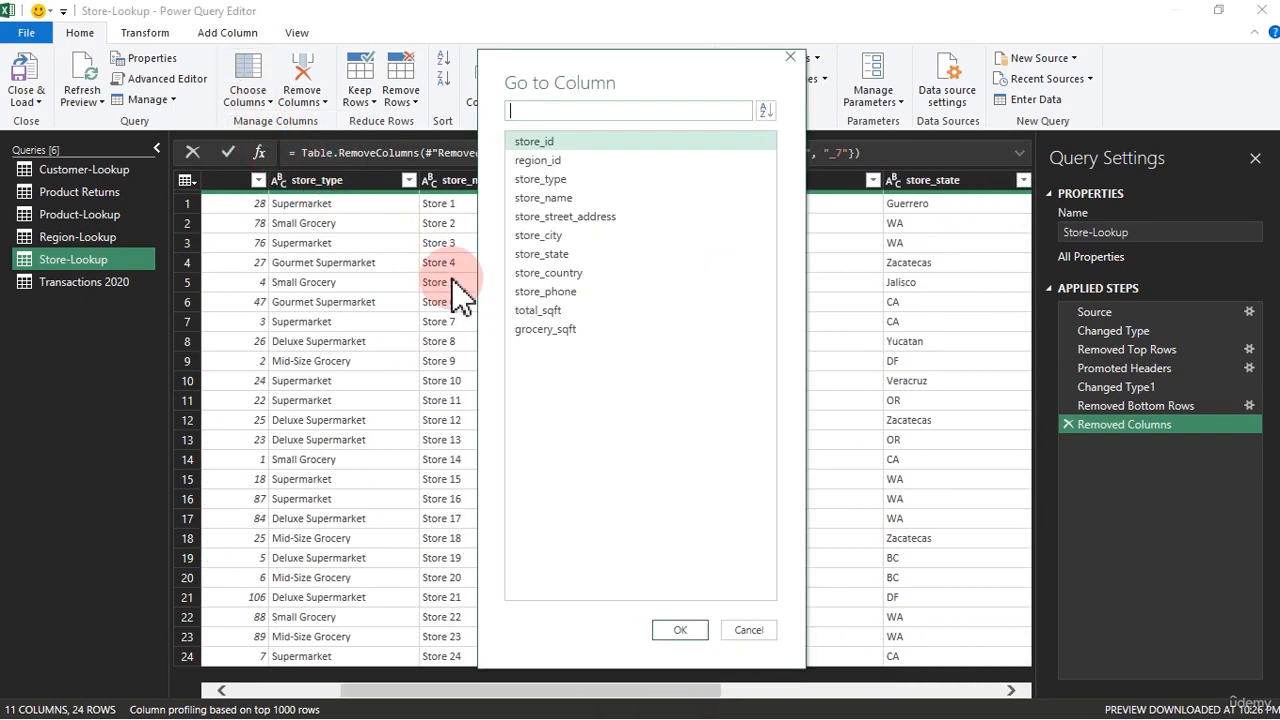
pyautogui.click(541, 254)
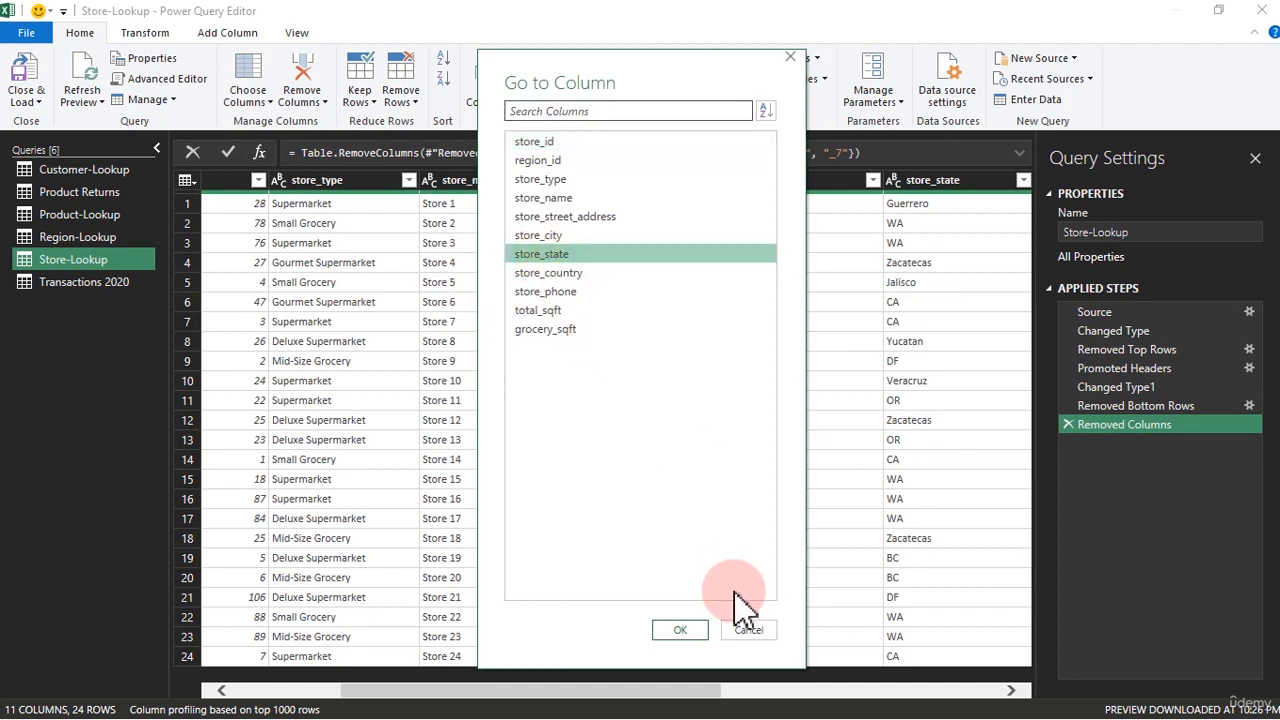
pyautogui.click(693, 630)
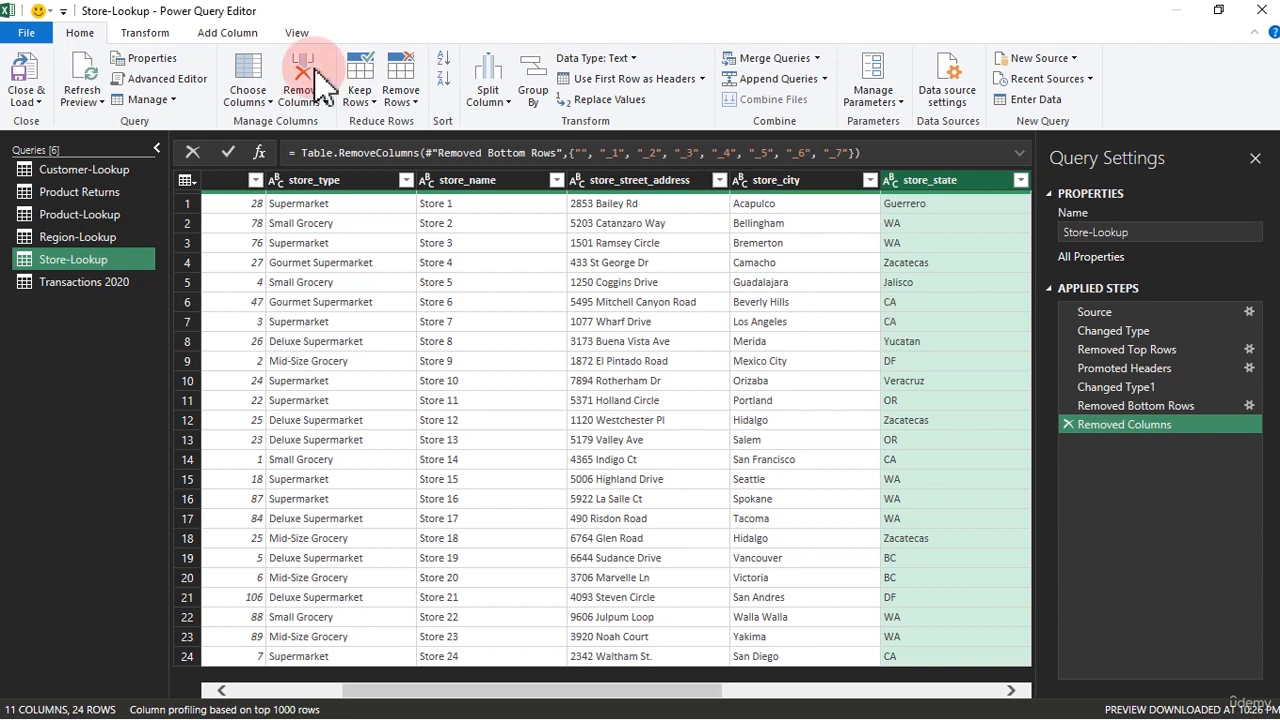
# Use Choose Columns to keep only store_id, region_id, store_type, store_name, store_city, store_state and store_country, and review the reduced table.
pyautogui.click(248, 98)
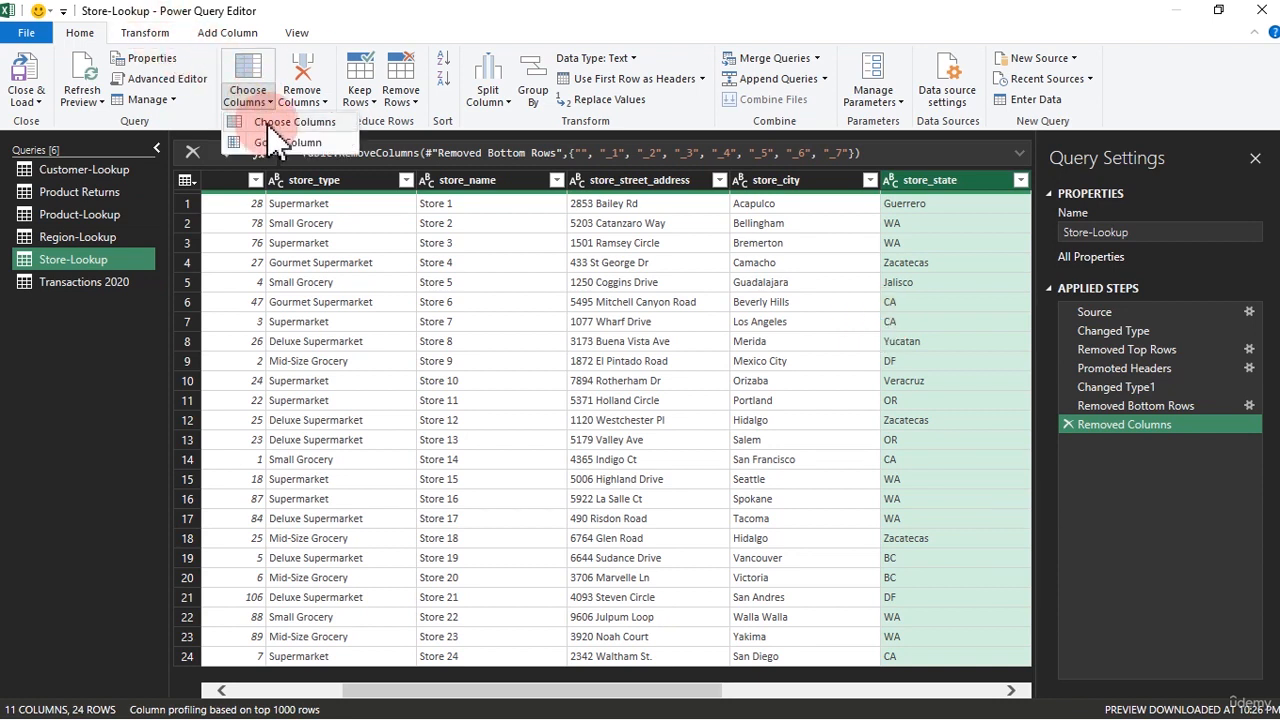
pyautogui.click(274, 124)
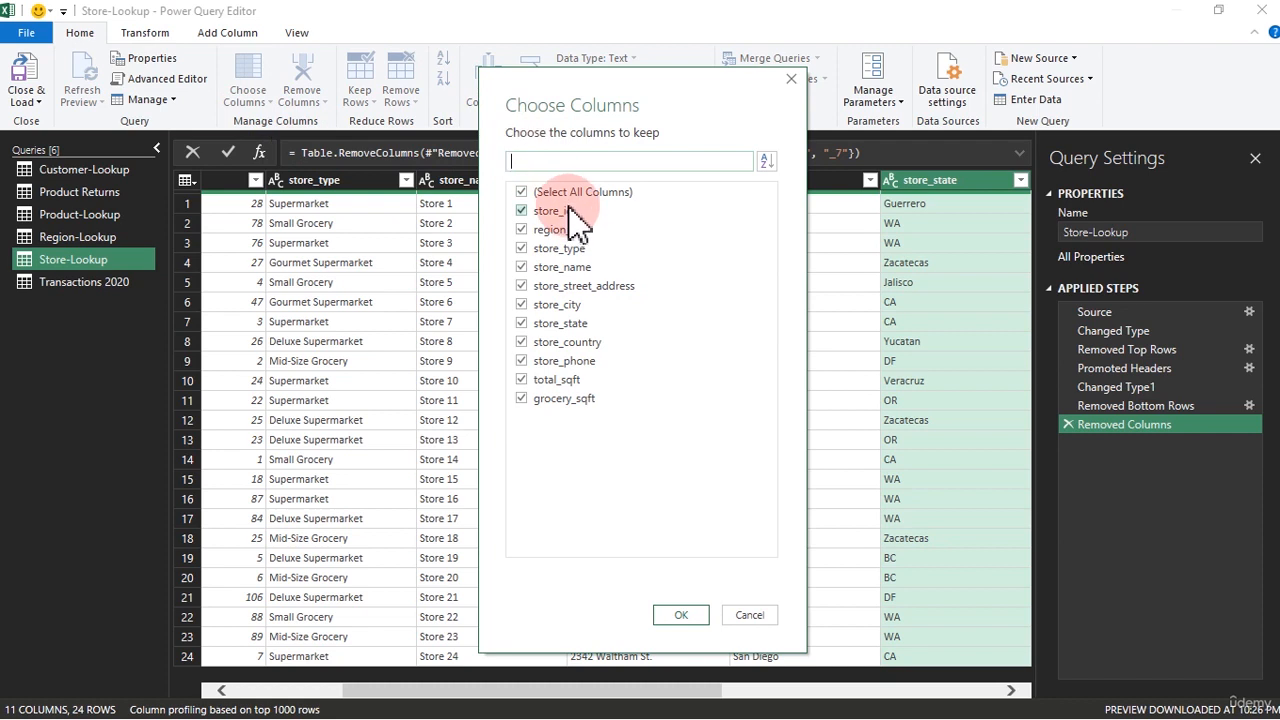
pyautogui.click(522, 212)
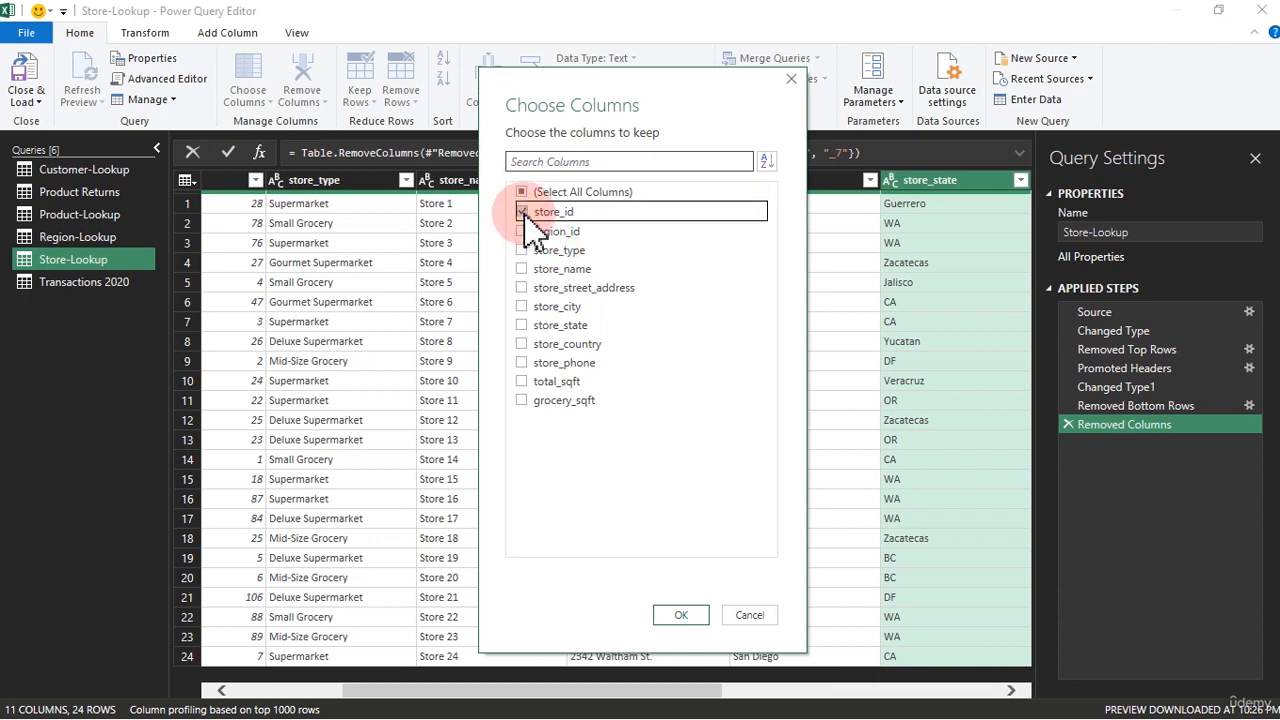
pyautogui.click(522, 231)
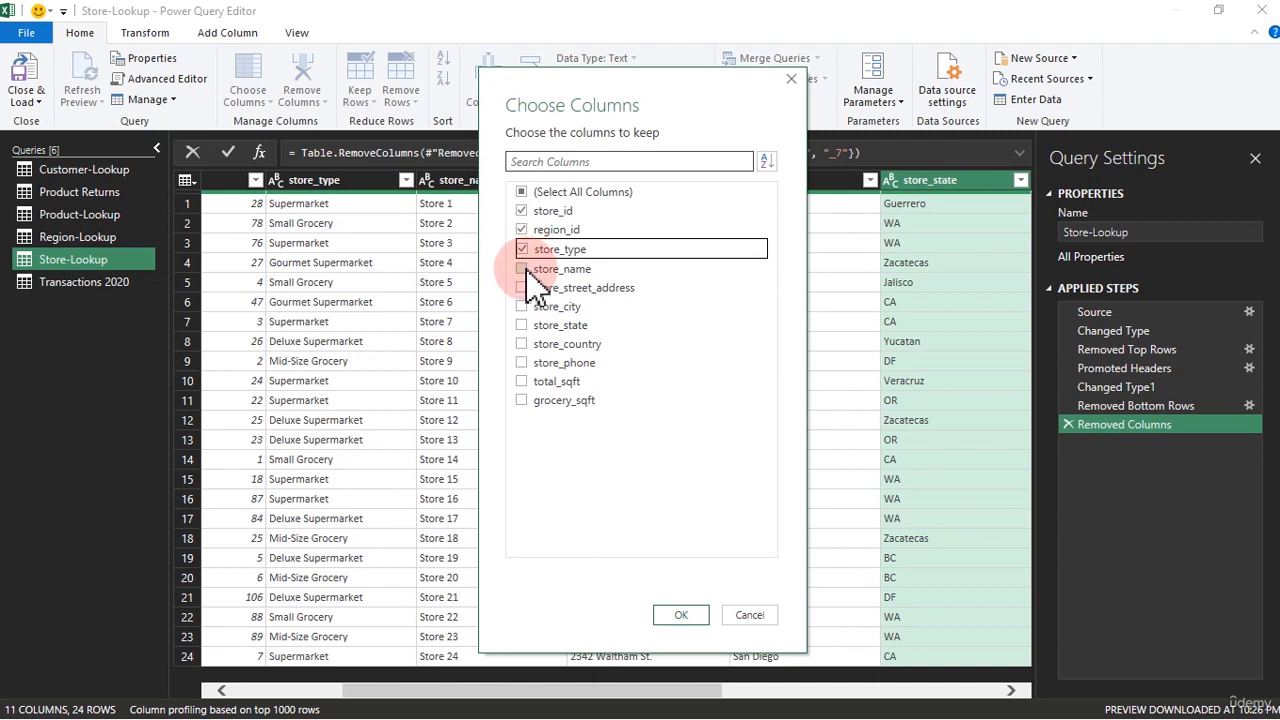
pyautogui.click(522, 269)
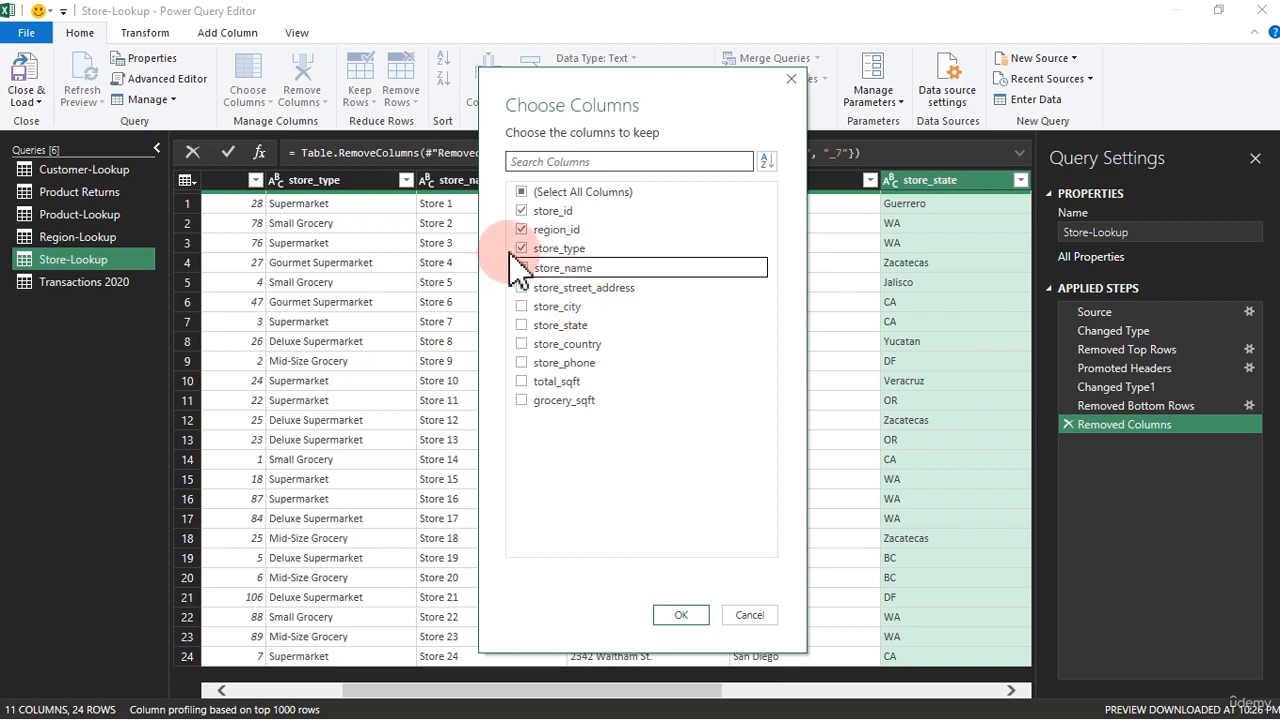
pyautogui.click(528, 310)
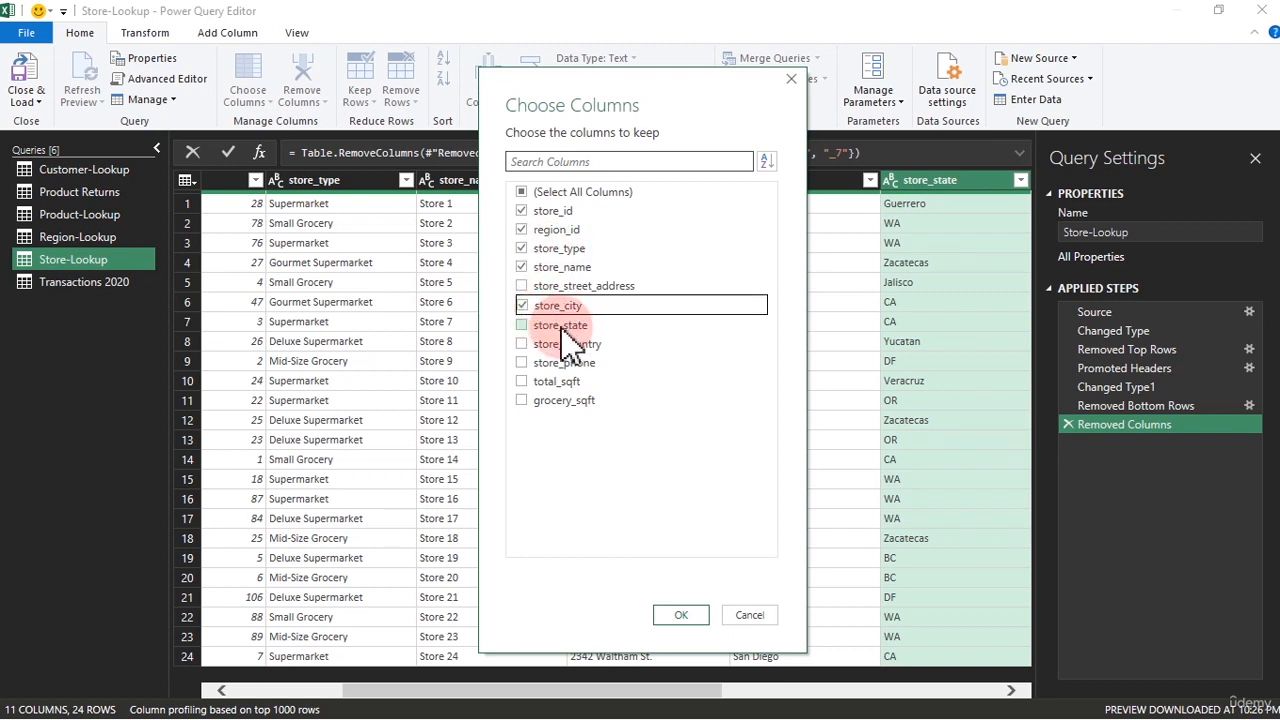
pyautogui.click(528, 324)
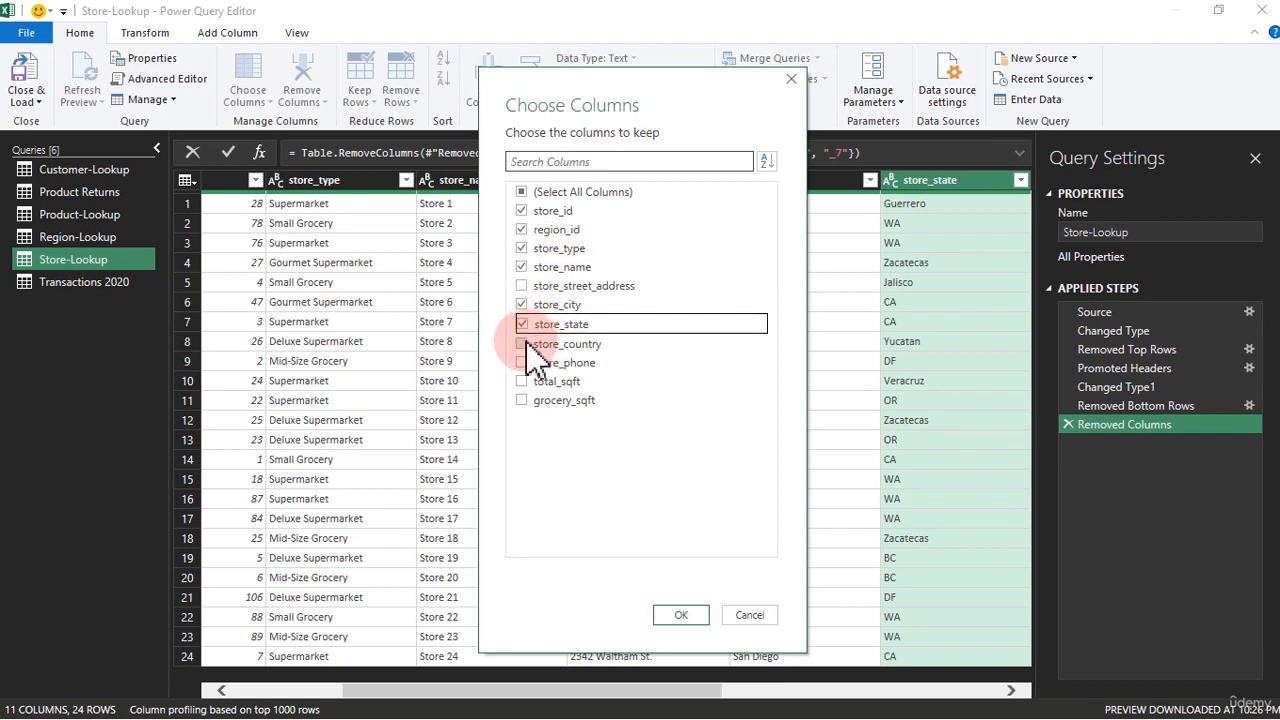
pyautogui.click(526, 342)
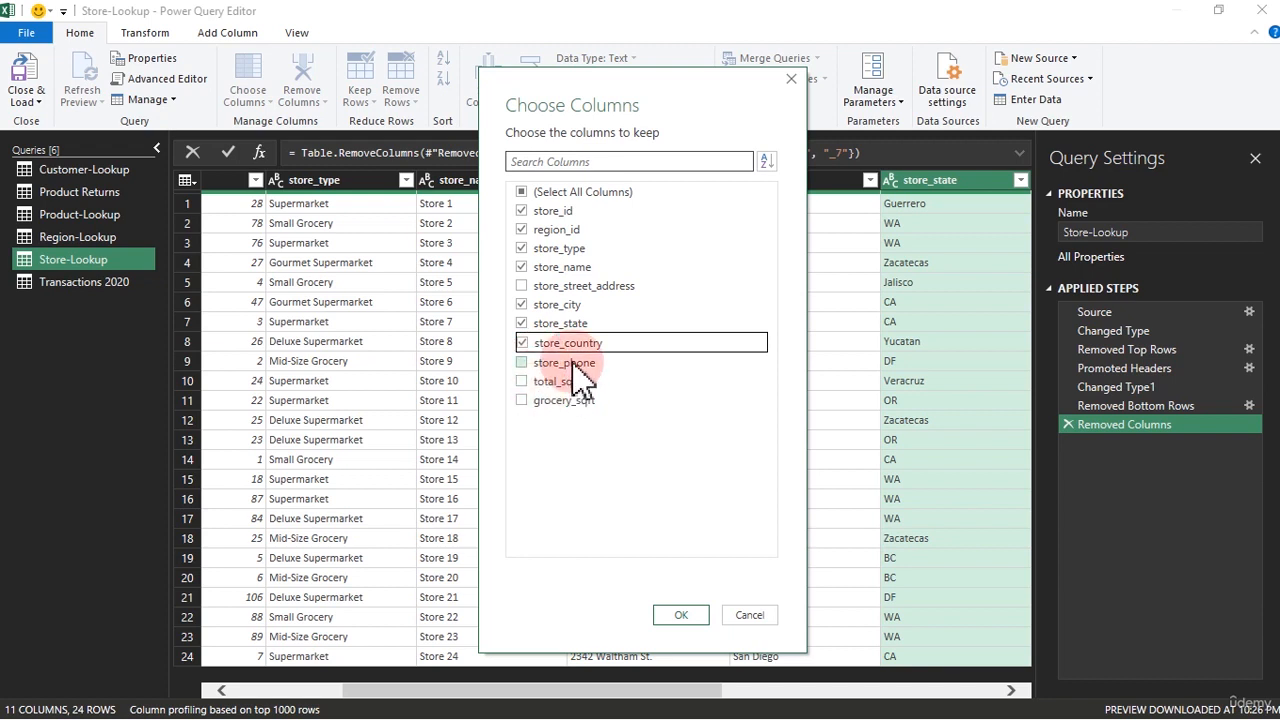
pyautogui.click(684, 618)
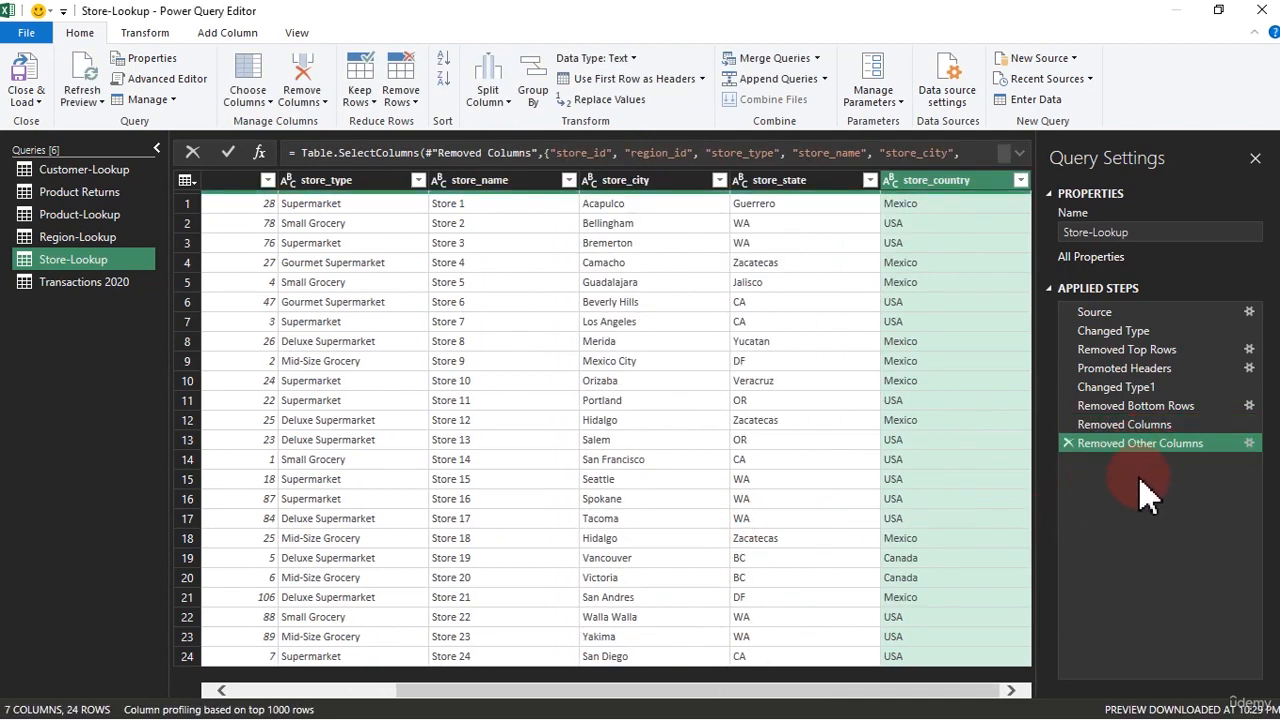
pyautogui.moveTo(852, 690); pyautogui.dragTo(900, 709)
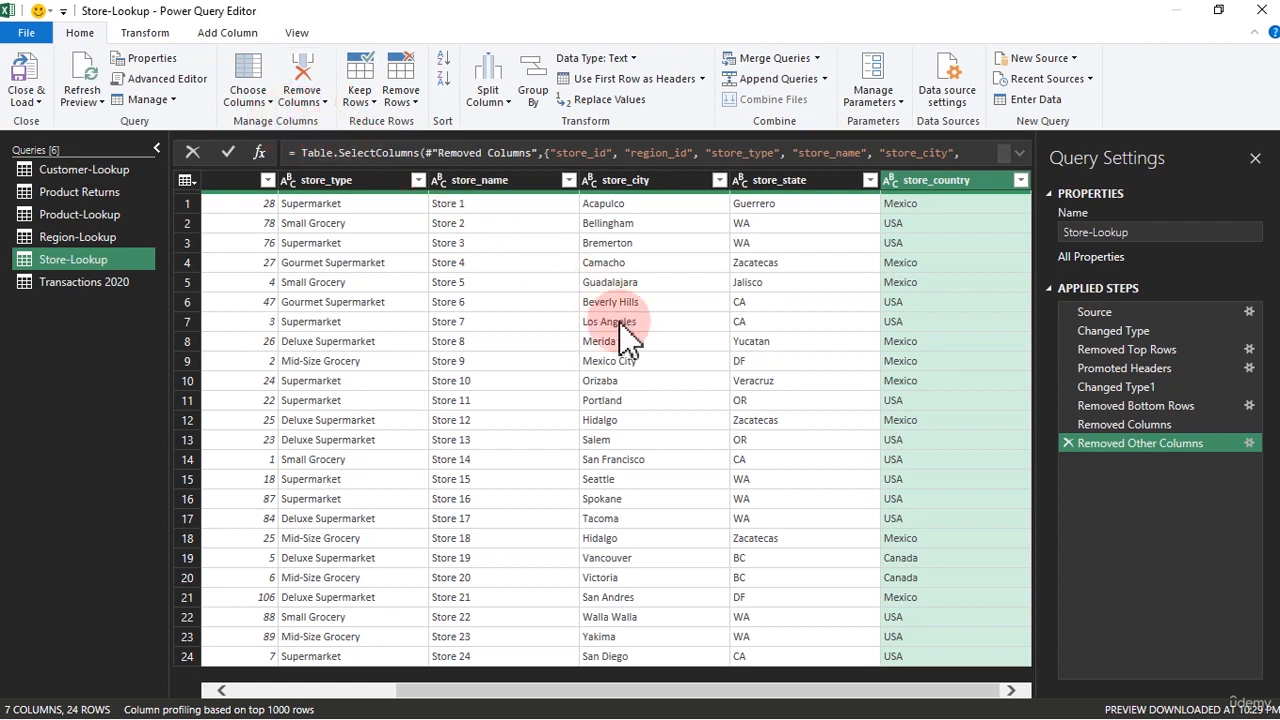
pyautogui.moveTo(671, 690); pyautogui.dragTo(492, 672)
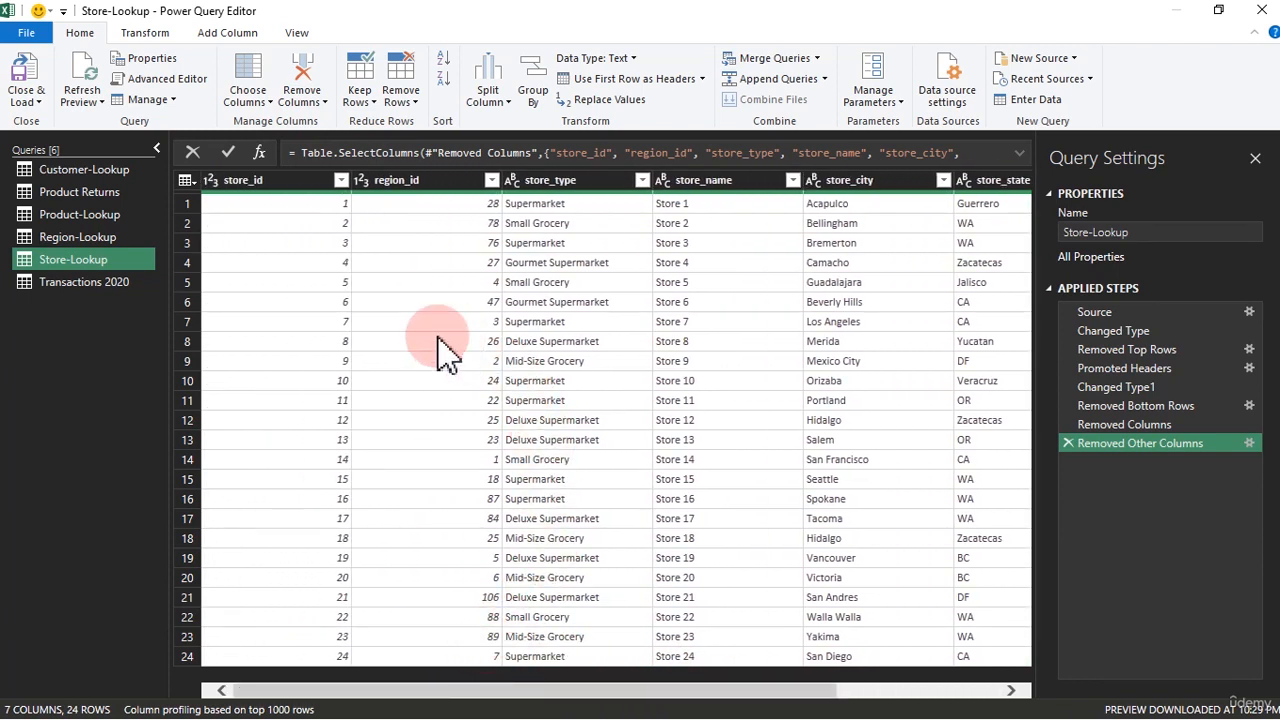